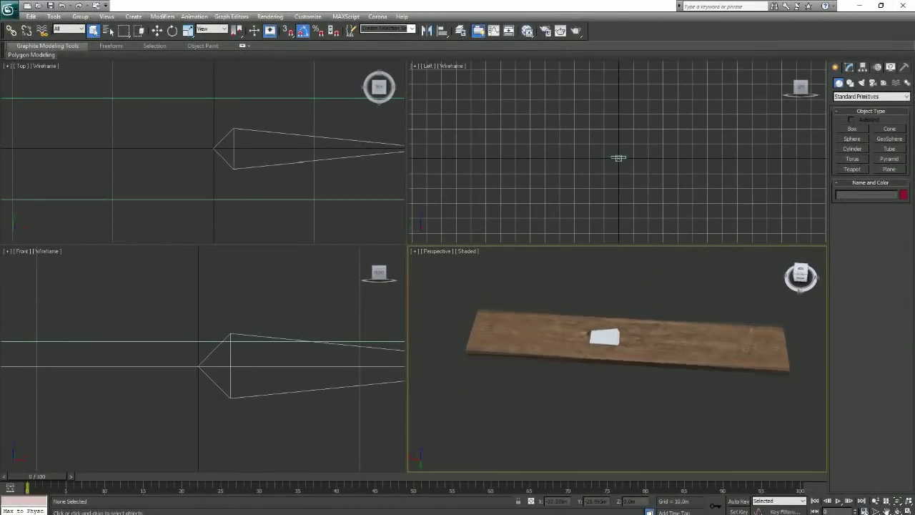
Step: Choose Box under Standard Primitives and pan the Top view slightly
{"action": "left_click", "coordinate": [857, 130]}
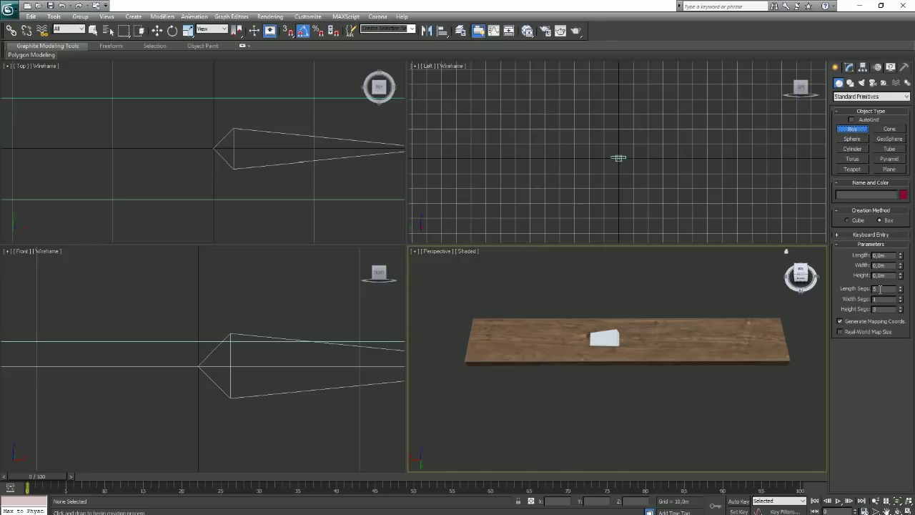
{"action": "middle_click_drag", "start_coordinate": [218, 100], "coordinate": [220, 100]}
Step: Draw a thin box across the plank's middle and convert it to Editable Poly
{"action": "left_click_drag", "start_coordinate": [206, 88], "coordinate": [213, 210]}
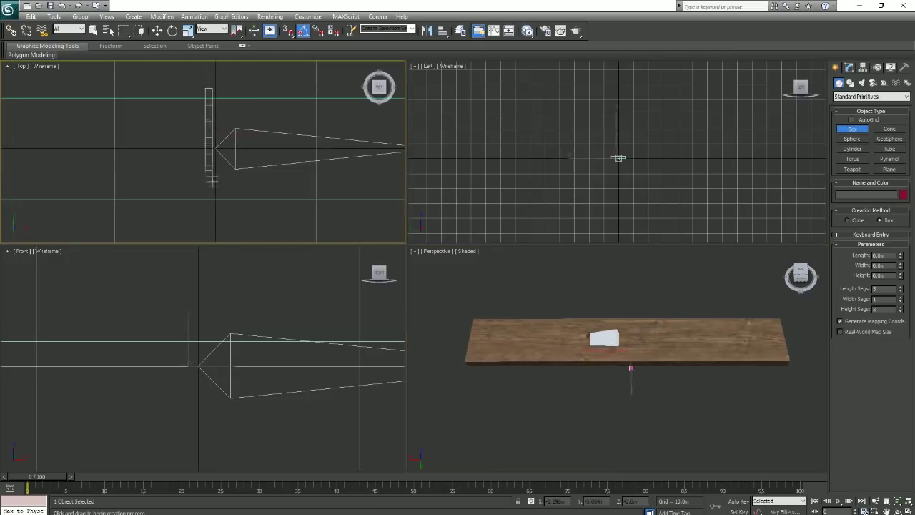
{"action": "right_click", "coordinate": [199, 341]}
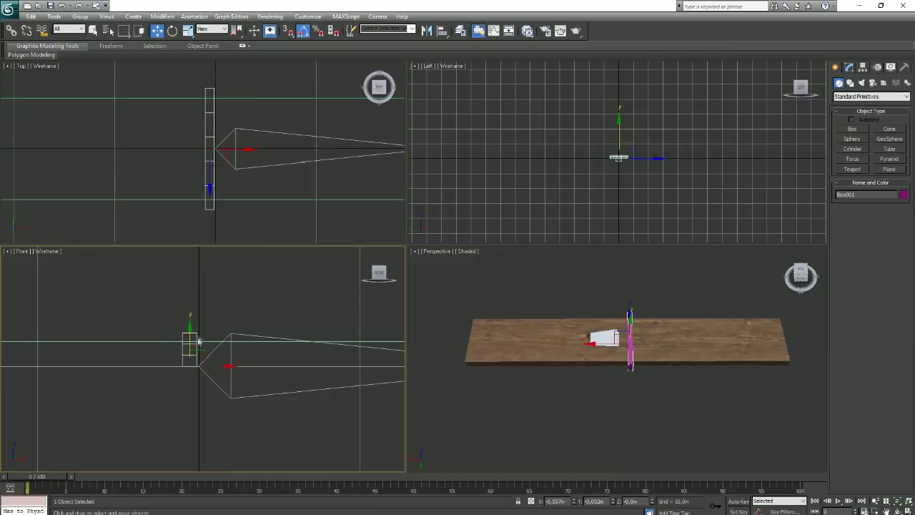
{"action": "left_click_drag", "start_coordinate": [191, 329], "coordinate": [191, 332]}
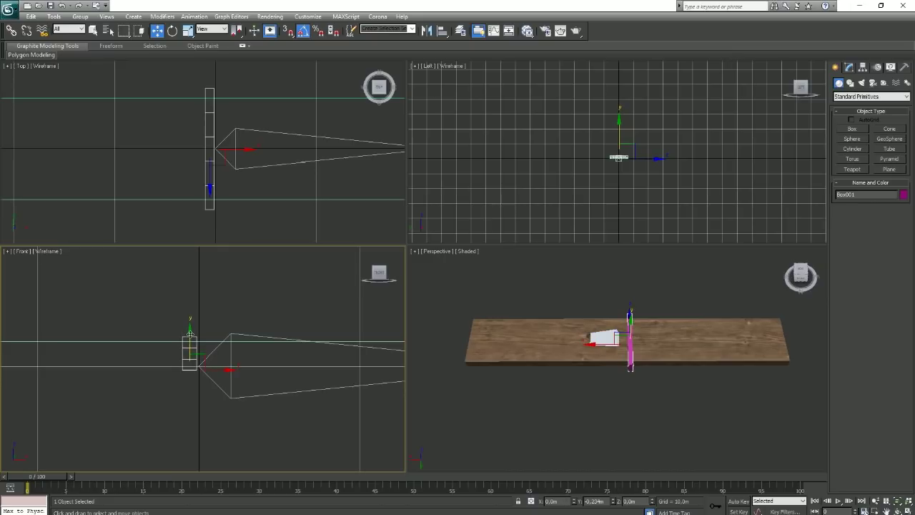
{"action": "right_click", "coordinate": [193, 340]}
{"action": "mouse_move", "coordinate": [233, 426]}
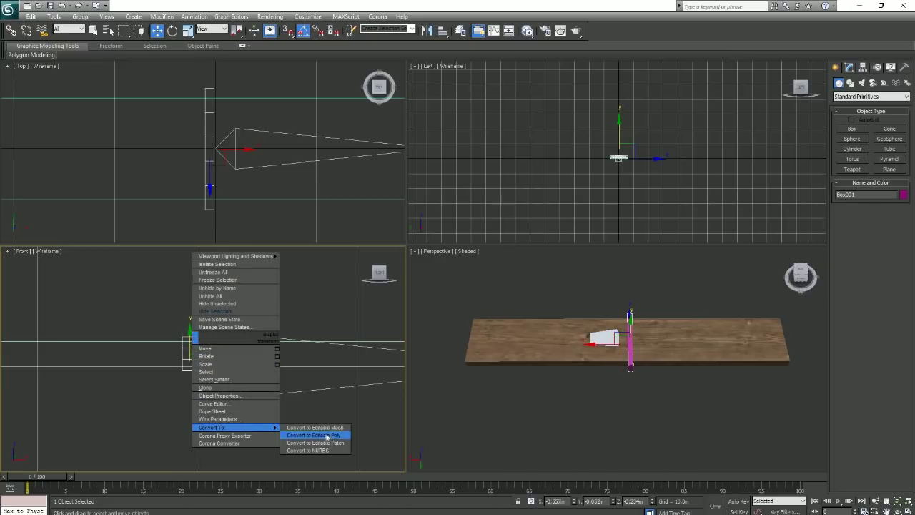
{"action": "left_click", "coordinate": [339, 439]}
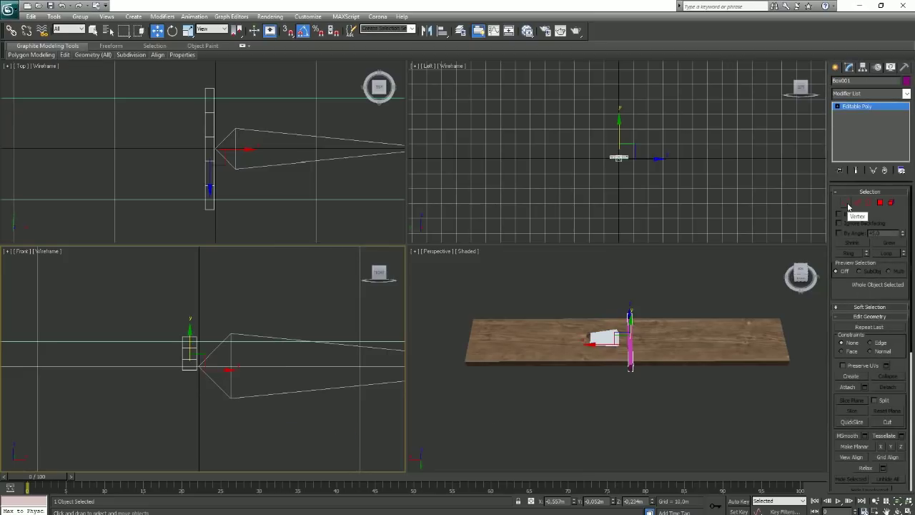
Step: Move Box001's vertex rows into a zigzag chevron shape across the plank
{"action": "left_click", "coordinate": [846, 203]}
{"action": "mouse_move", "coordinate": [218, 103]}
{"action": "left_mouse_down"}
{"action": "mouse_move", "coordinate": [196, 120]}
{"action": "mouse_move", "coordinate": [247, 112]}
{"action": "mouse_move", "coordinate": [220, 140]}
{"action": "left_mouse_up"}
{"action": "left_click", "coordinate": [209, 137]}
{"action": "mouse_move", "coordinate": [231, 172]}
{"action": "left_mouse_down"}
{"action": "mouse_move", "coordinate": [201, 191]}
{"action": "mouse_move", "coordinate": [224, 184]}
{"action": "left_mouse_up"}
{"action": "left_click_drag", "start_coordinate": [141, 342], "coordinate": [226, 355]}
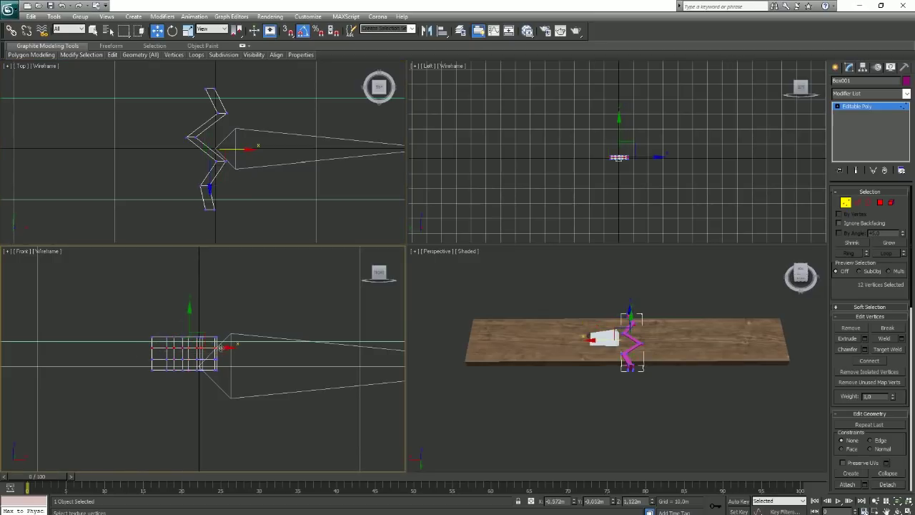
{"action": "mouse_move", "coordinate": [147, 356]}
{"action": "left_mouse_down"}
{"action": "mouse_move", "coordinate": [232, 370]}
{"action": "mouse_move", "coordinate": [222, 359]}
{"action": "left_mouse_up"}
{"action": "left_click", "coordinate": [846, 202]}
{"action": "left_click", "coordinate": [736, 270]}
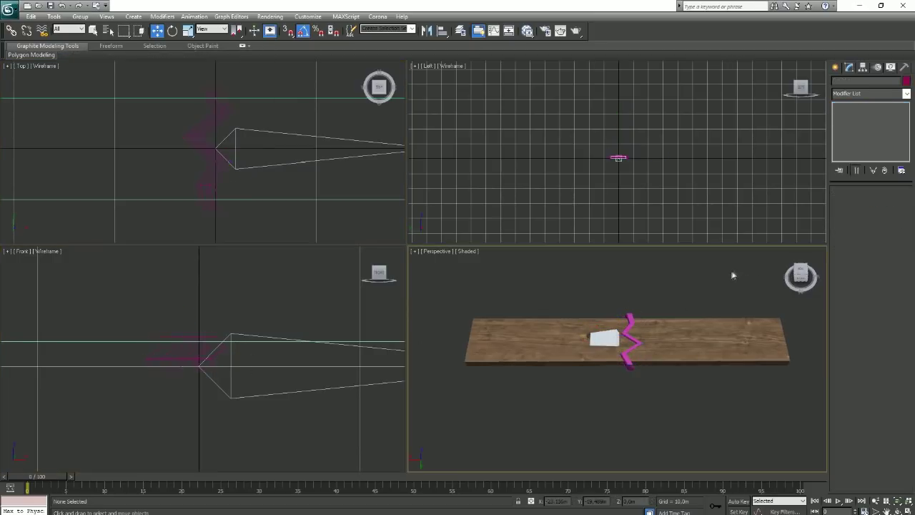
Step: Select the plank 'Ref' and Boolean-subtract Box001 from it (Subtraction A-B)
{"action": "key", "text": "q"}
{"action": "left_click", "coordinate": [684, 333]}
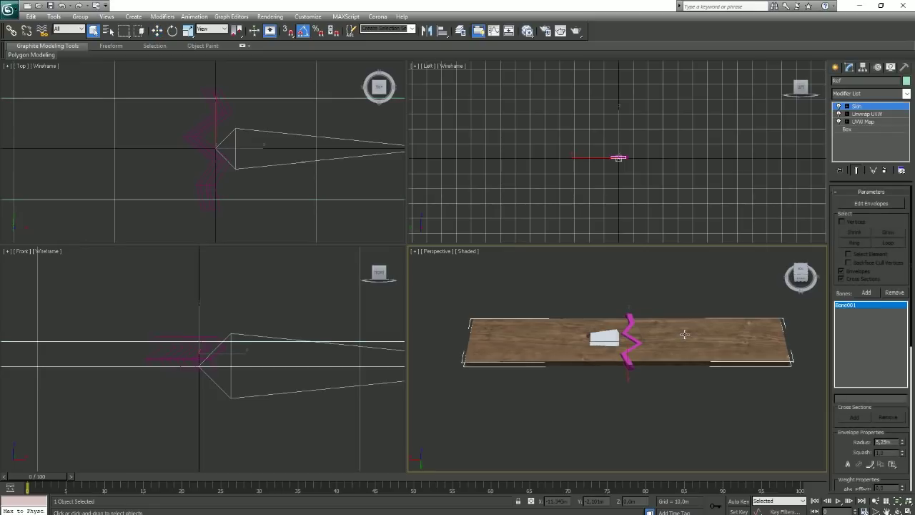
{"action": "left_click", "coordinate": [835, 66]}
{"action": "left_click", "coordinate": [851, 97]}
{"action": "left_click", "coordinate": [852, 119]}
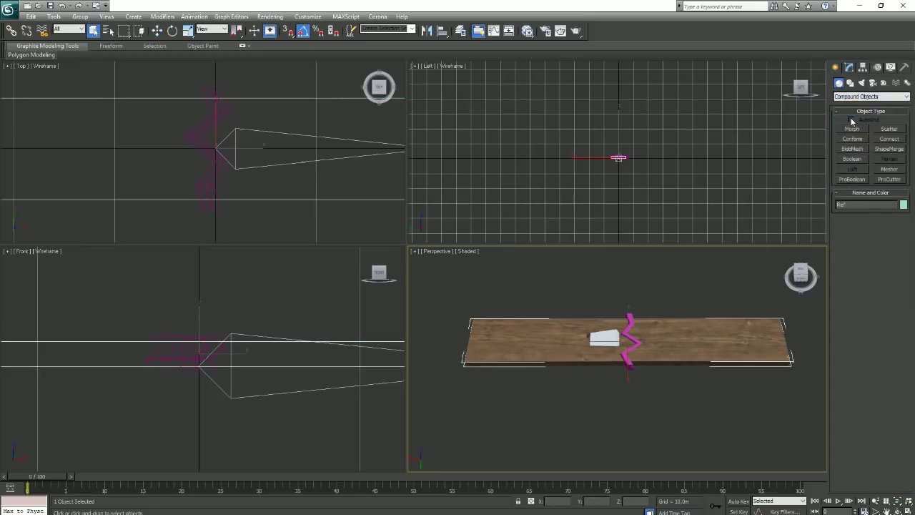
{"action": "left_click", "coordinate": [858, 160]}
{"action": "left_click", "coordinate": [867, 234]}
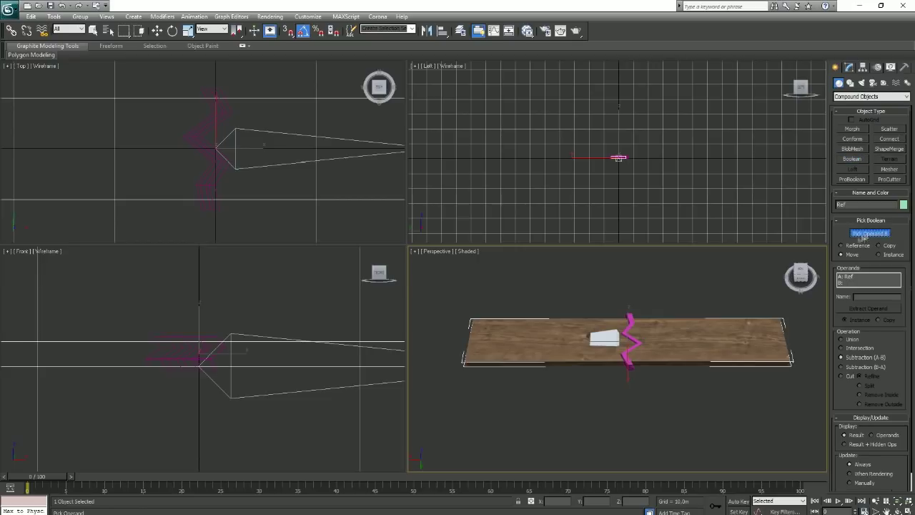
{"action": "left_click", "coordinate": [628, 363]}
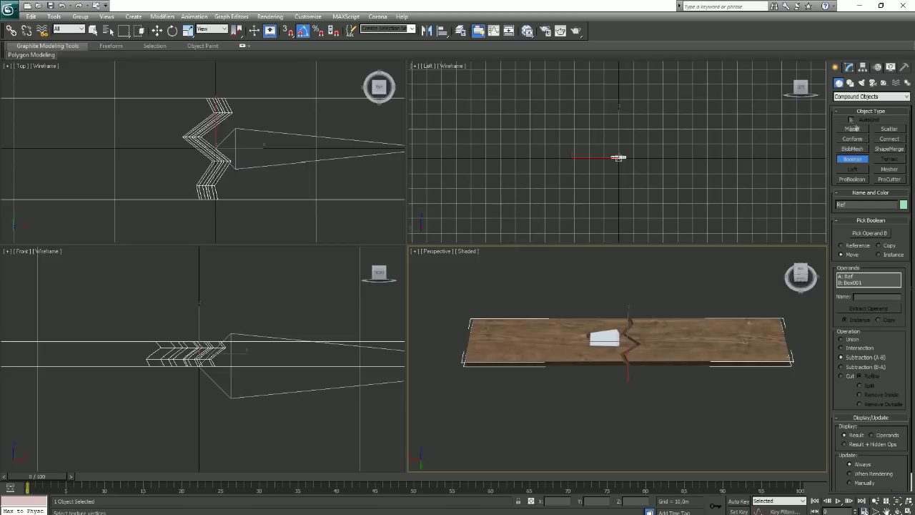
{"action": "left_click", "coordinate": [849, 69]}
{"action": "left_click", "coordinate": [868, 94]}
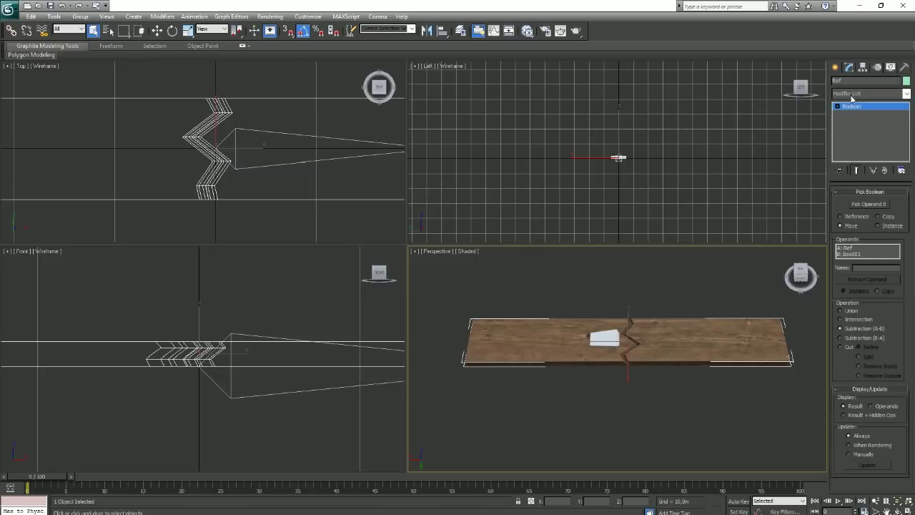
Step: Add an Edit Poly modifier and detach one half's element as a separate object
{"action": "left_click", "coordinate": [854, 372]}
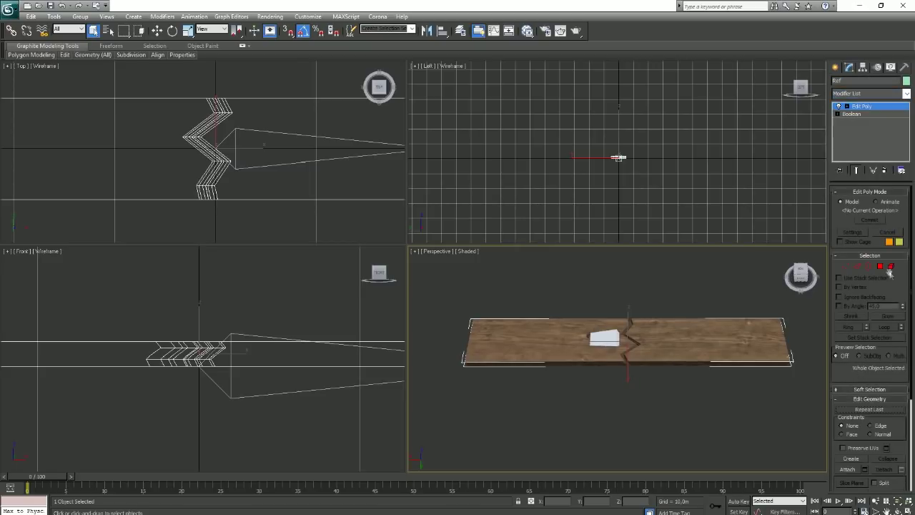
{"action": "left_click", "coordinate": [890, 267]}
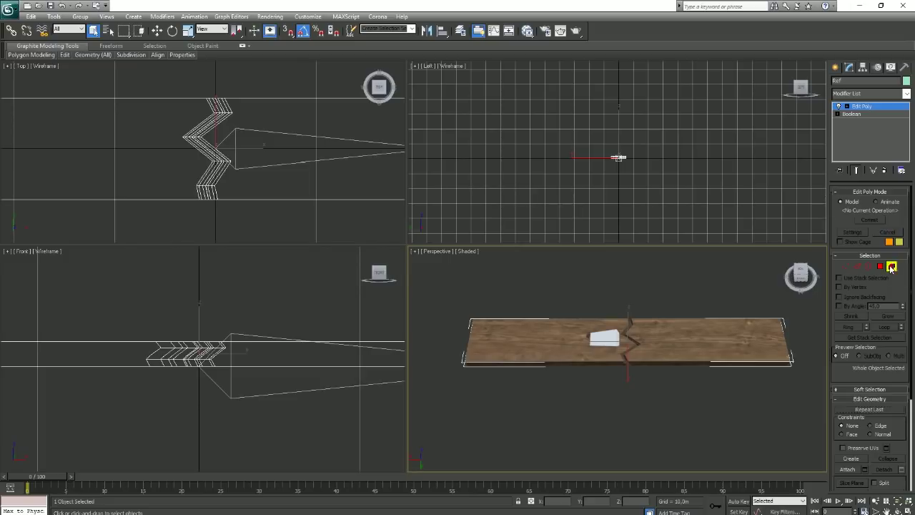
{"action": "left_click", "coordinate": [735, 368]}
{"action": "scroll", "coordinate": [855, 397], "scroll_direction": "down", "scroll_amount": 4}
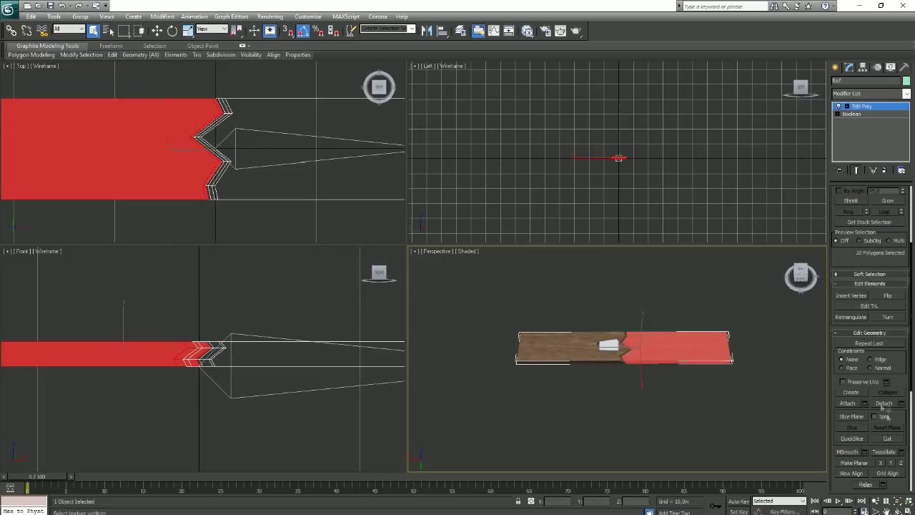
{"action": "left_click", "coordinate": [887, 403]}
{"action": "left_click", "coordinate": [835, 66]}
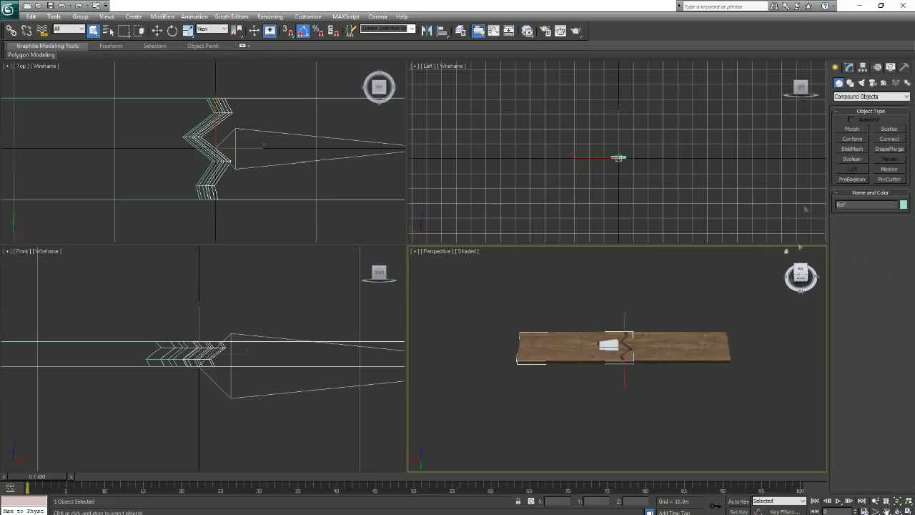
Step: Move the detached piece aside along X and skin it to Bone001
{"action": "key", "text": "w"}
{"action": "left_click_drag", "start_coordinate": [604, 348], "coordinate": [586, 351]}
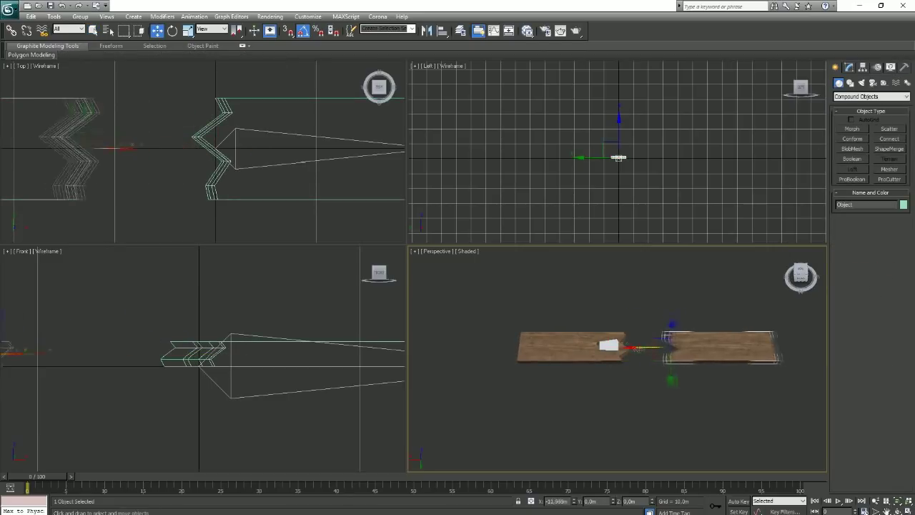
{"action": "key", "text": "q"}
{"action": "middle_click_drag", "start_coordinate": [670, 390], "coordinate": [643, 372], "text": "alt"}
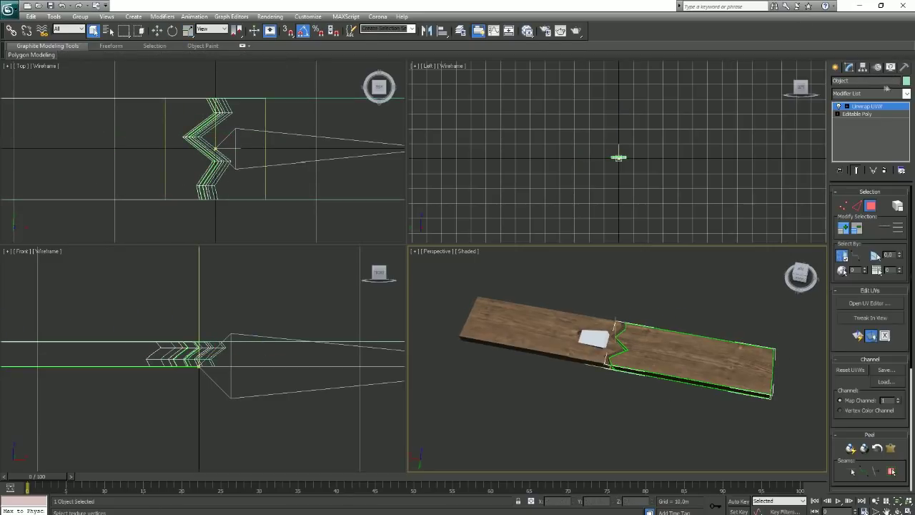
{"action": "left_click", "coordinate": [871, 93]}
{"action": "scroll", "coordinate": [873, 123], "scroll_direction": "down", "scroll_amount": 14}
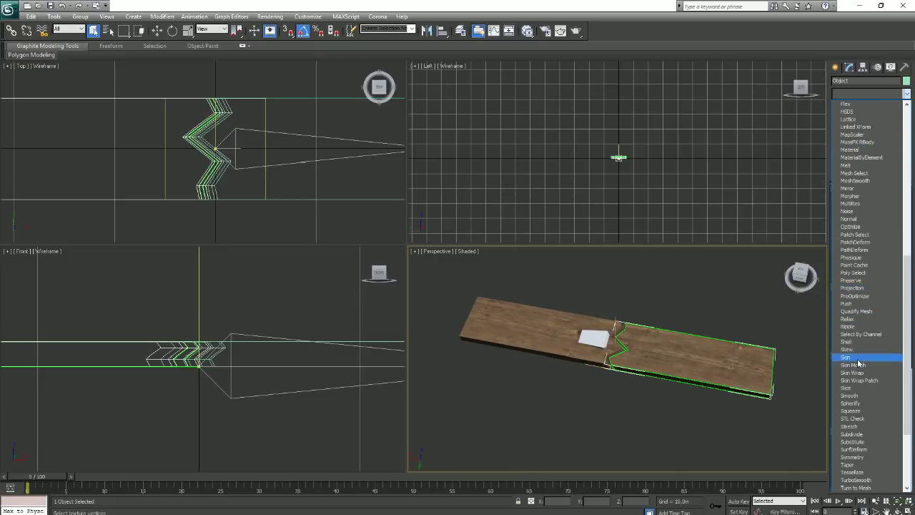
{"action": "left_click", "coordinate": [854, 360]}
{"action": "left_click", "coordinate": [866, 293]}
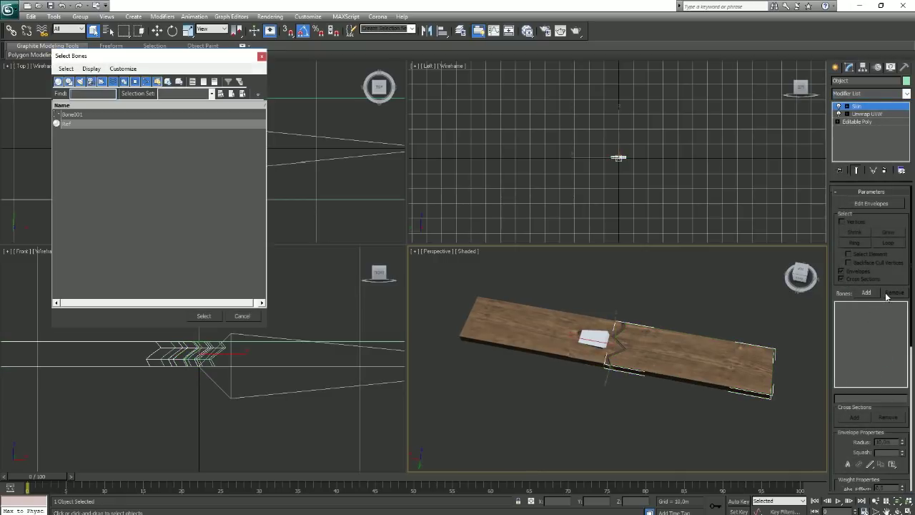
{"action": "left_click", "coordinate": [92, 116]}
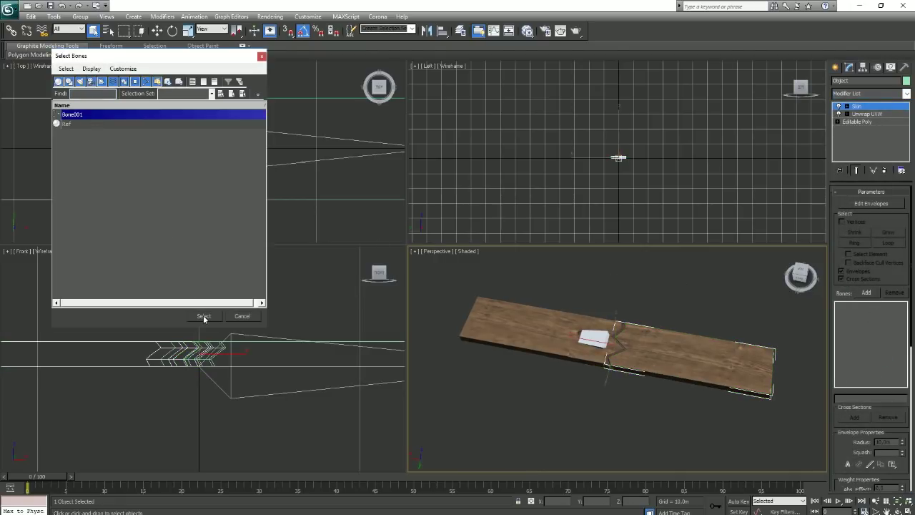
{"action": "left_click", "coordinate": [204, 316]}
Step: Add a Skin modifier to the Ref piece with Bone001 as its bone
{"action": "left_click", "coordinate": [906, 93]}
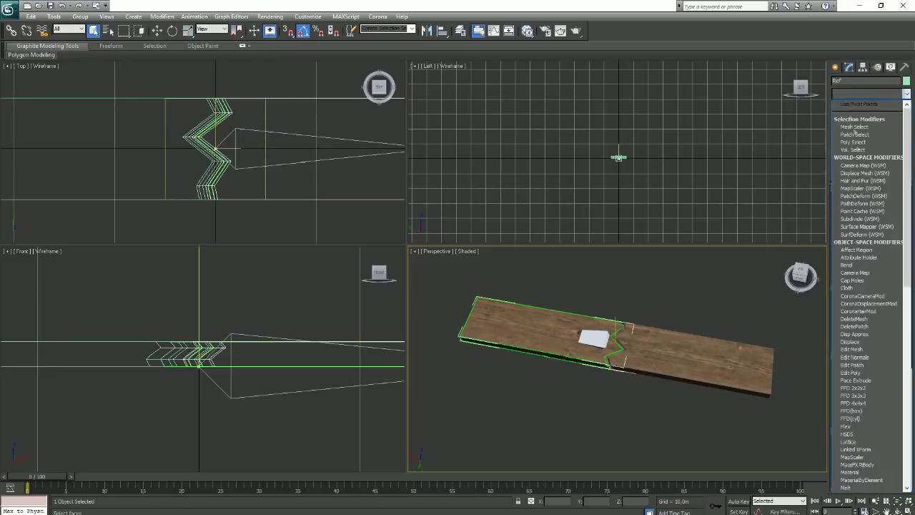
{"action": "left_click", "coordinate": [846, 312]}
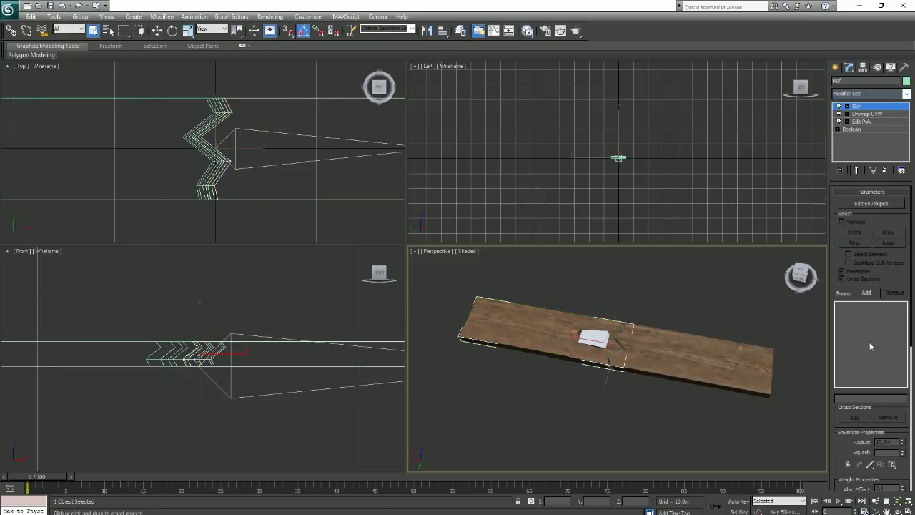
{"action": "left_click", "coordinate": [863, 294]}
{"action": "left_click", "coordinate": [72, 115]}
{"action": "left_click", "coordinate": [203, 315]}
{"action": "left_click", "coordinate": [834, 67]}
{"action": "left_click", "coordinate": [716, 281]}
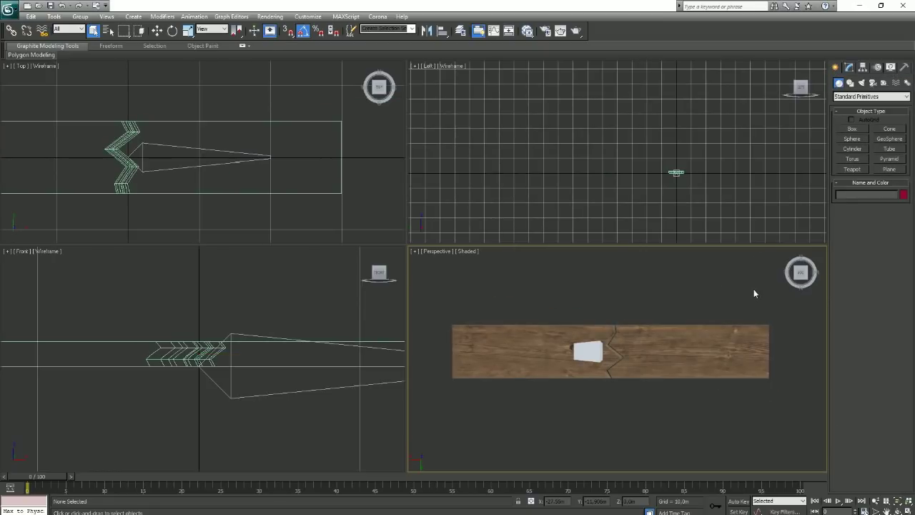
Step: Hide the detached right-hand plank piece, then ready Box creation with snapping on
{"action": "left_click", "coordinate": [680, 339]}
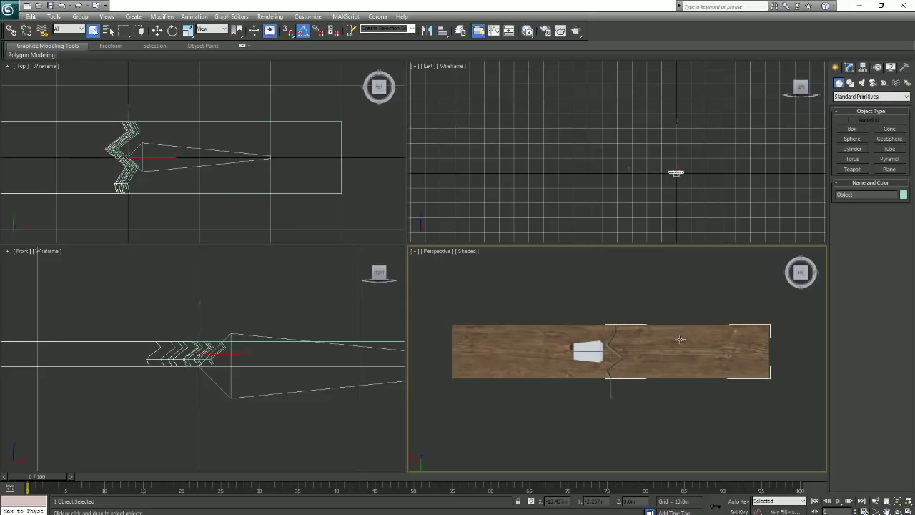
{"action": "right_click", "coordinate": [679, 339]}
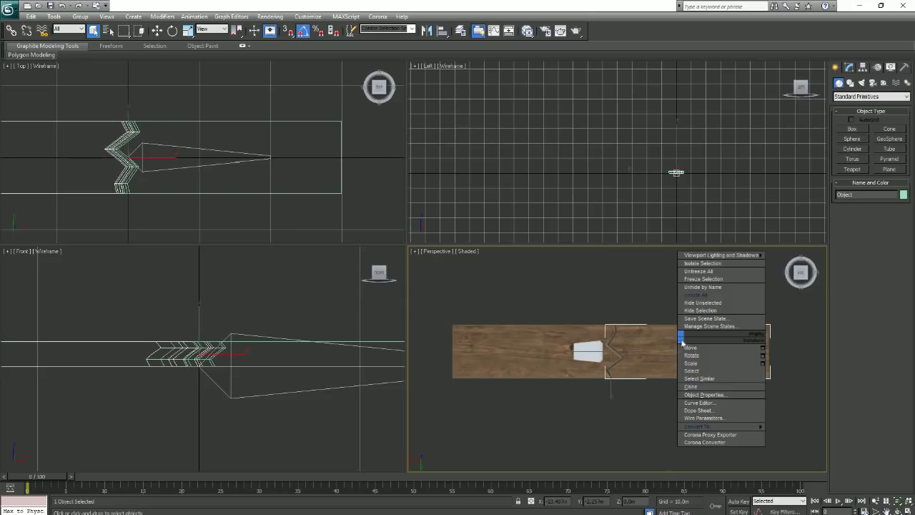
{"action": "left_click", "coordinate": [717, 311]}
{"action": "left_click", "coordinate": [852, 129]}
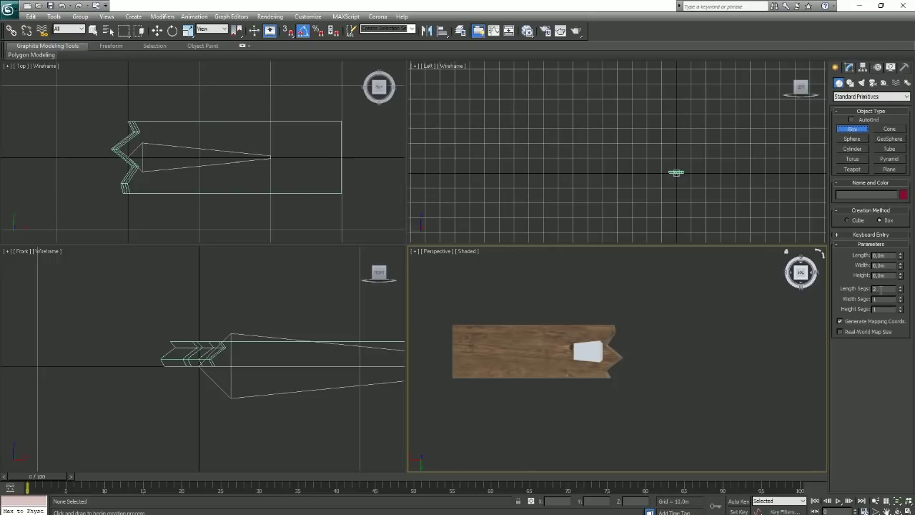
{"action": "left_click", "coordinate": [287, 31]}
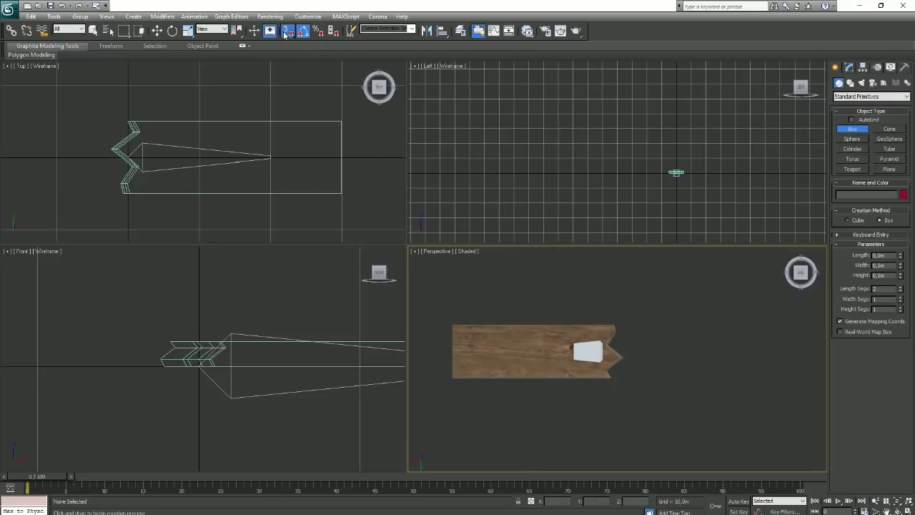
Step: Enable vertex snaps, draw Box001 over the left plank, and convert it to Editable Poly
{"action": "right_click", "coordinate": [287, 32]}
{"action": "left_click", "coordinate": [423, 266]}
{"action": "left_click", "coordinate": [520, 198]}
{"action": "left_click_drag", "start_coordinate": [342, 193], "coordinate": [112, 122]}
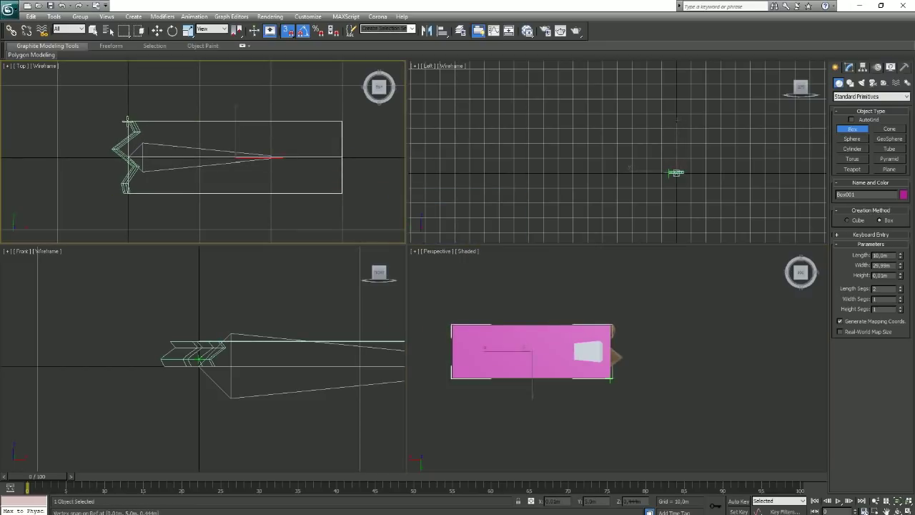
{"action": "right_click", "coordinate": [312, 193]}
{"action": "right_click", "coordinate": [284, 176]}
{"action": "right_click", "coordinate": [289, 174]}
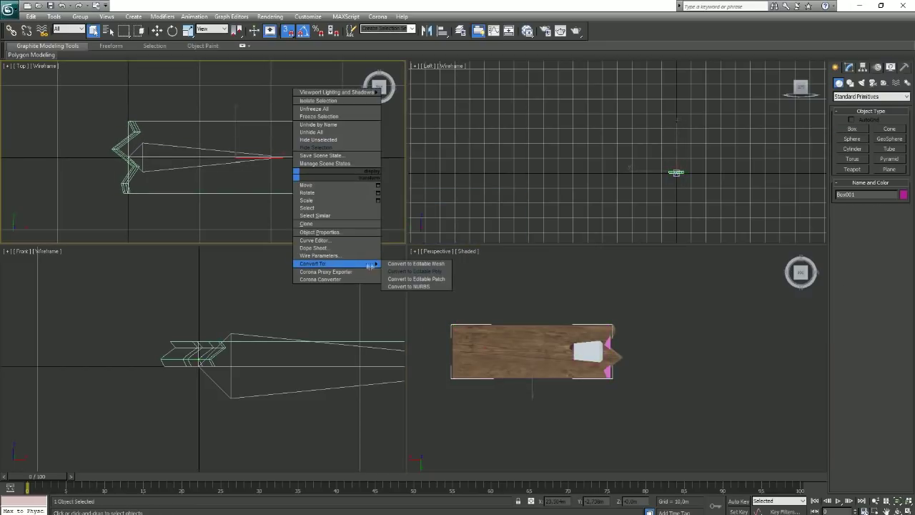
{"action": "left_click", "coordinate": [414, 271]}
Step: Move Box001's four end vertices onto the plank's jagged broken edge
{"action": "left_click", "coordinate": [847, 204]}
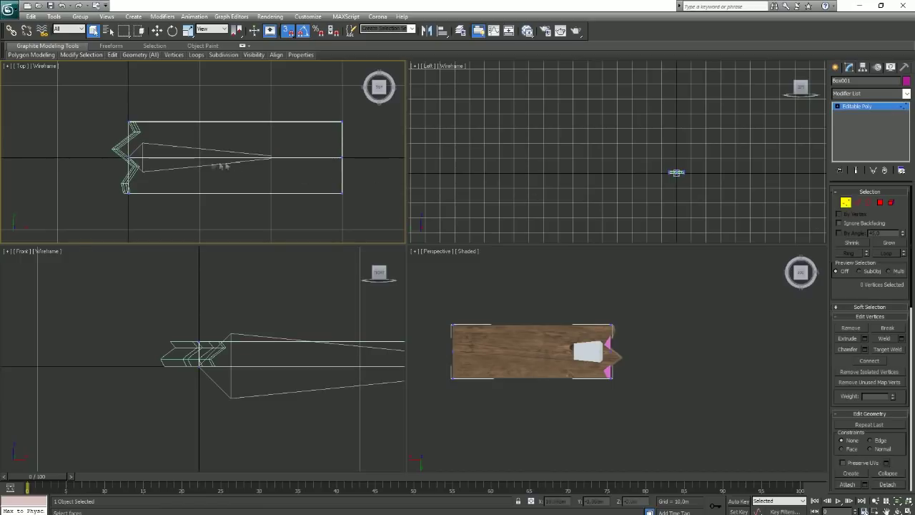
{"action": "left_click_drag", "start_coordinate": [373, 169], "coordinate": [247, 92]}
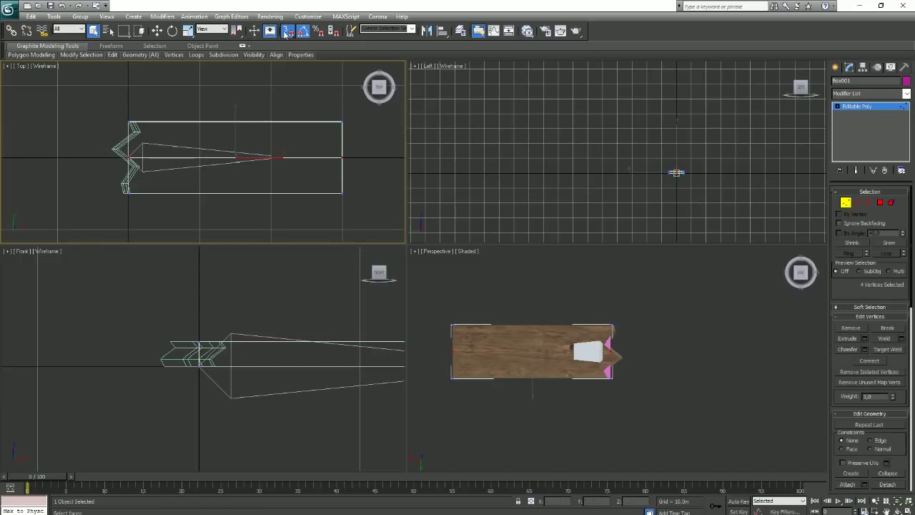
{"action": "middle_click_drag", "start_coordinate": [180, 150], "coordinate": [187, 148]}
{"action": "key", "text": "w"}
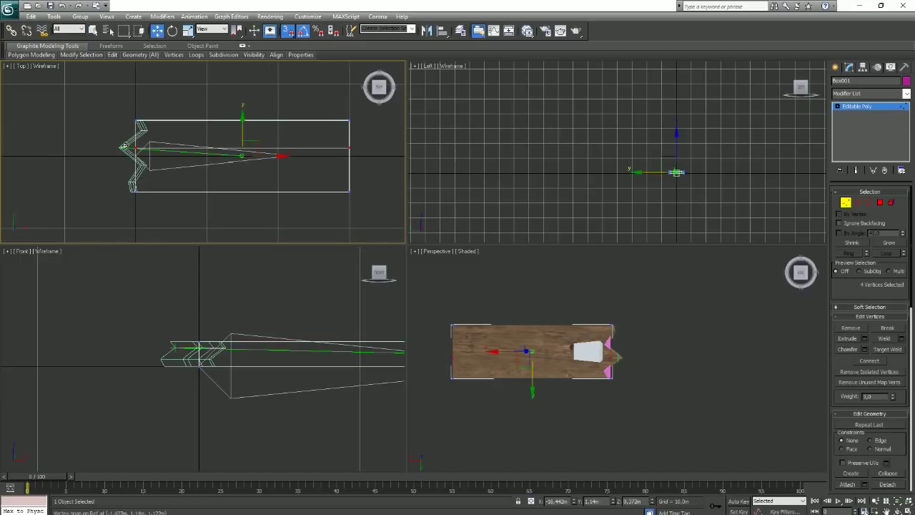
{"action": "mouse_move", "coordinate": [147, 202]}
{"action": "left_mouse_down"}
{"action": "mouse_move", "coordinate": [125, 179]}
{"action": "mouse_move", "coordinate": [130, 189]}
{"action": "left_mouse_up"}
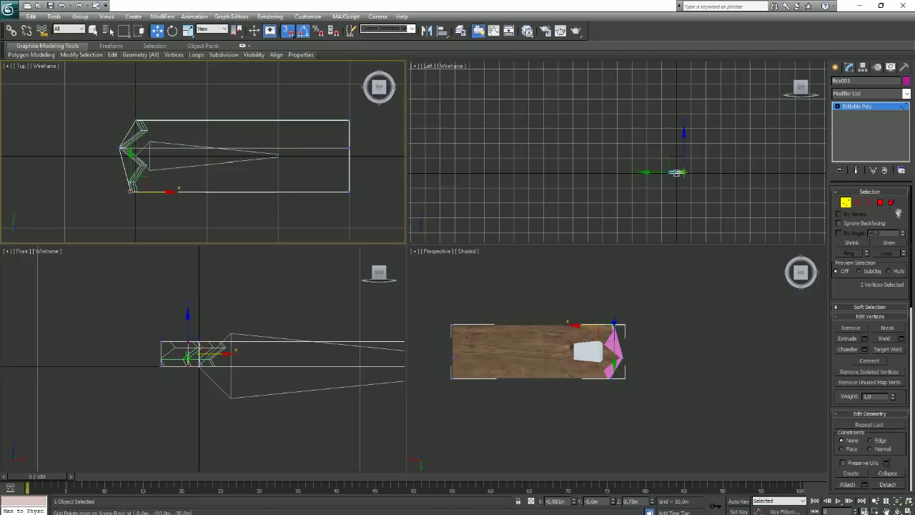
{"action": "left_click", "coordinate": [891, 203]}
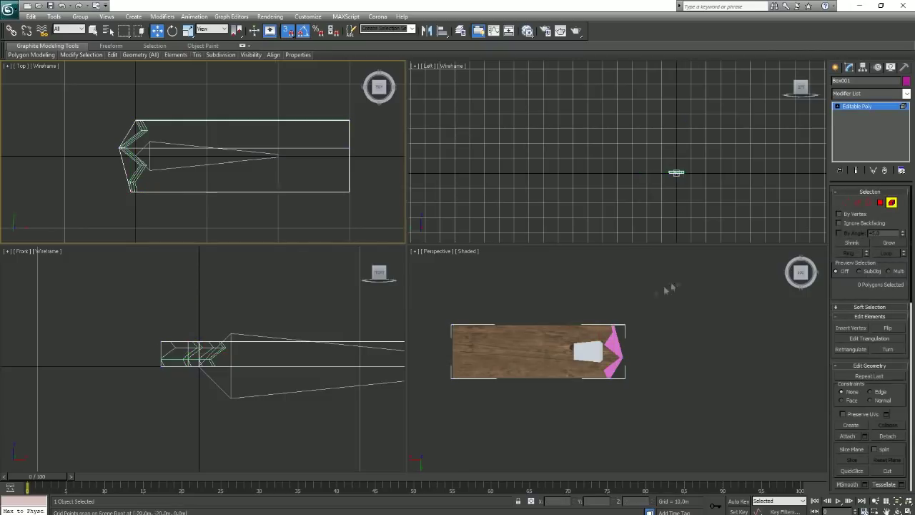
Step: Select Box001's element, Clear All smoothing groups, and exit sub-object mode
{"action": "left_click", "coordinate": [259, 178]}
{"action": "scroll", "coordinate": [882, 386], "scroll_direction": "down", "scroll_amount": 5}
{"action": "scroll", "coordinate": [882, 386], "scroll_direction": "down", "scroll_amount": 5}
{"action": "left_click", "coordinate": [887, 486]}
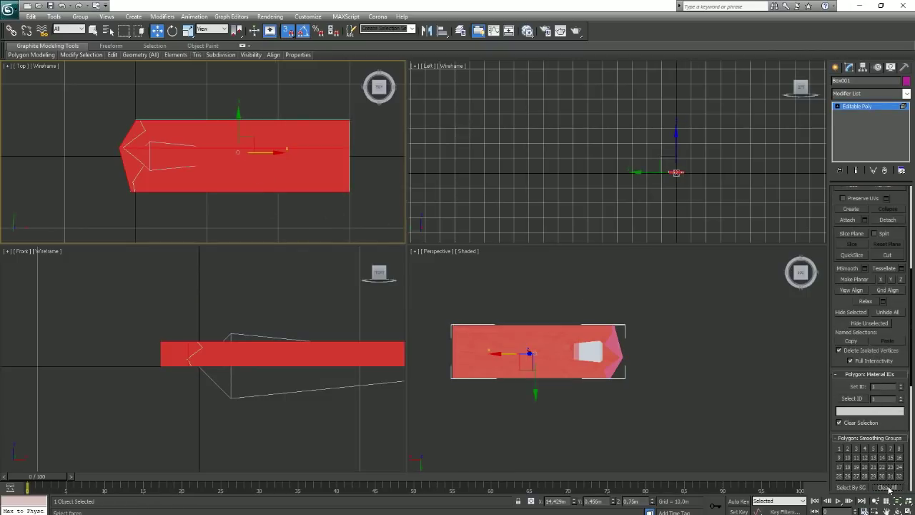
{"action": "scroll", "coordinate": [881, 447], "scroll_direction": "down", "scroll_amount": 1}
{"action": "scroll", "coordinate": [897, 425], "scroll_direction": "down", "scroll_amount": 1}
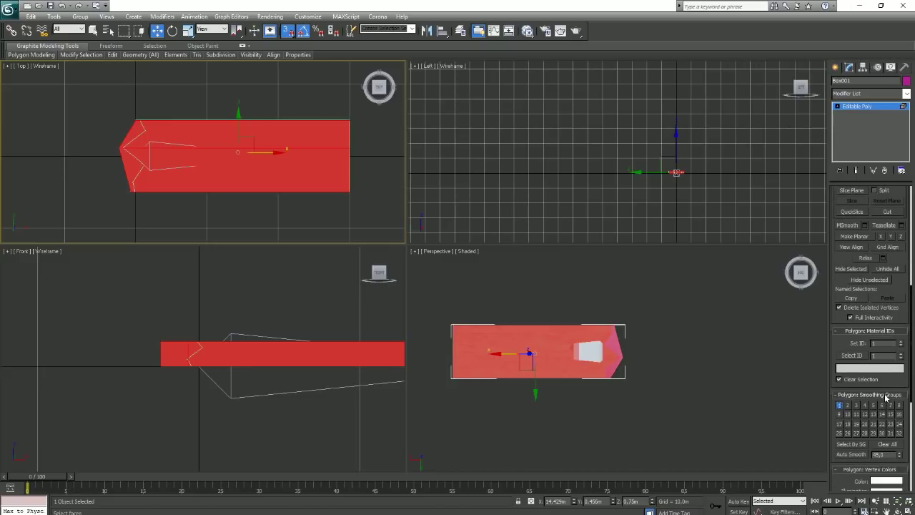
{"action": "scroll", "coordinate": [885, 393], "scroll_direction": "up", "scroll_amount": 2}
{"action": "scroll", "coordinate": [878, 343], "scroll_direction": "up", "scroll_amount": 3}
{"action": "scroll", "coordinate": [866, 293], "scroll_direction": "up", "scroll_amount": 1}
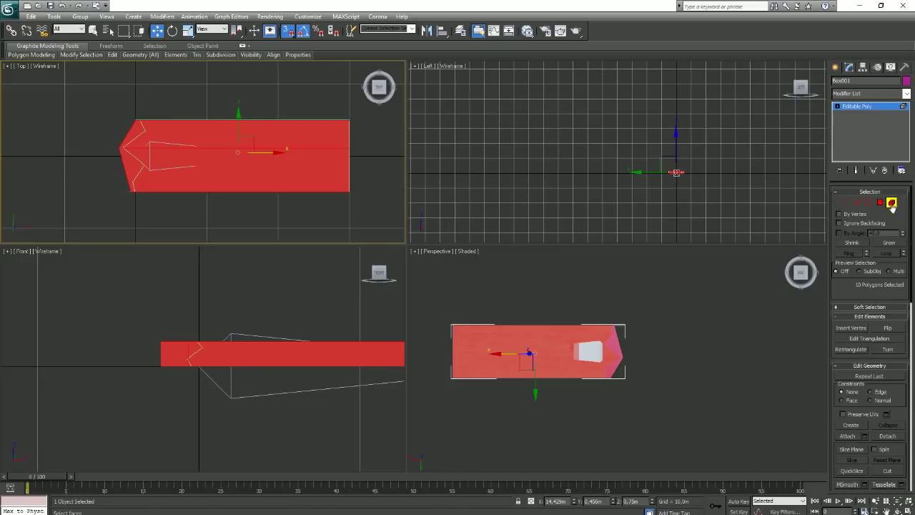
{"action": "left_click", "coordinate": [877, 107]}
{"action": "left_click", "coordinate": [867, 95]}
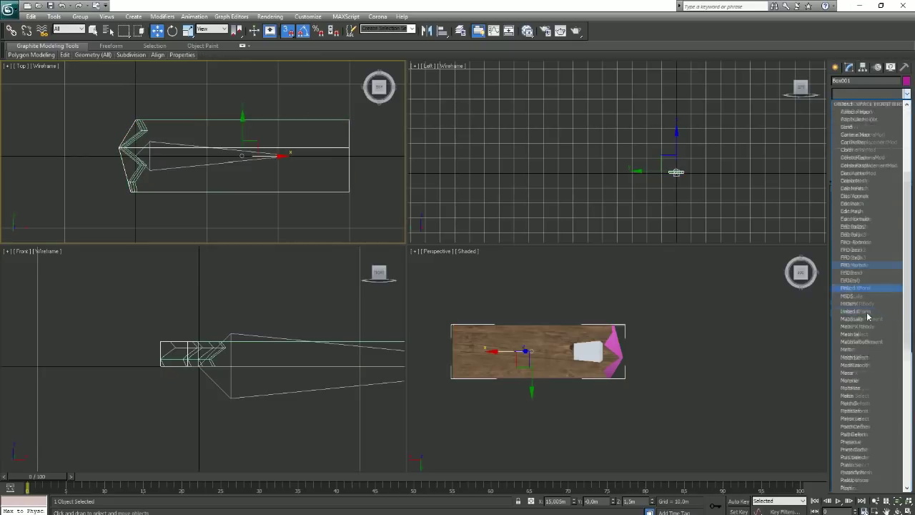
Step: Add a Skin modifier to Box001 bound to Bone001
{"action": "scroll", "coordinate": [866, 344], "scroll_direction": "up", "scroll_amount": 5}
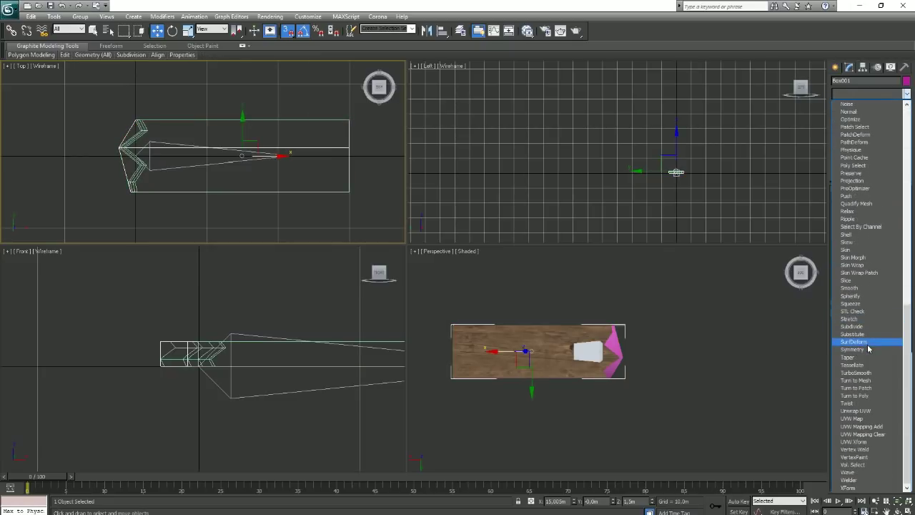
{"action": "left_click", "coordinate": [851, 249]}
{"action": "left_click", "coordinate": [866, 292]}
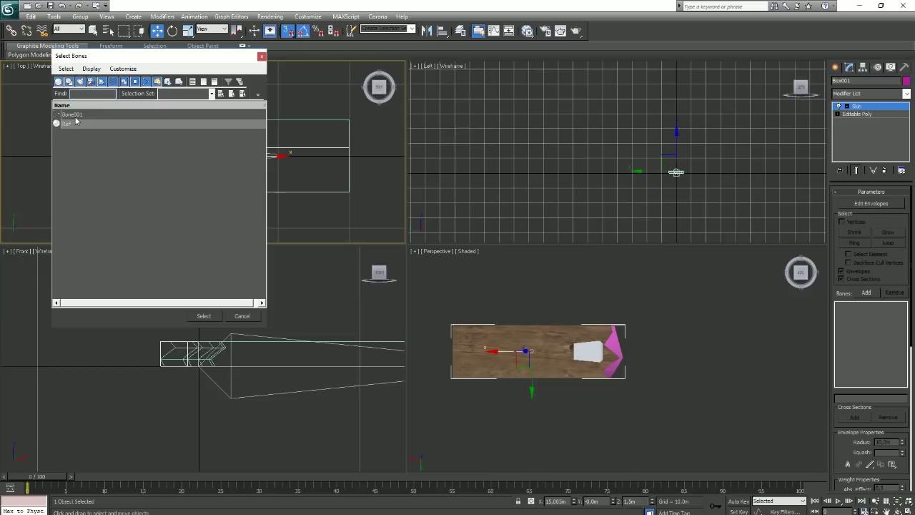
{"action": "double_click", "coordinate": [71, 115]}
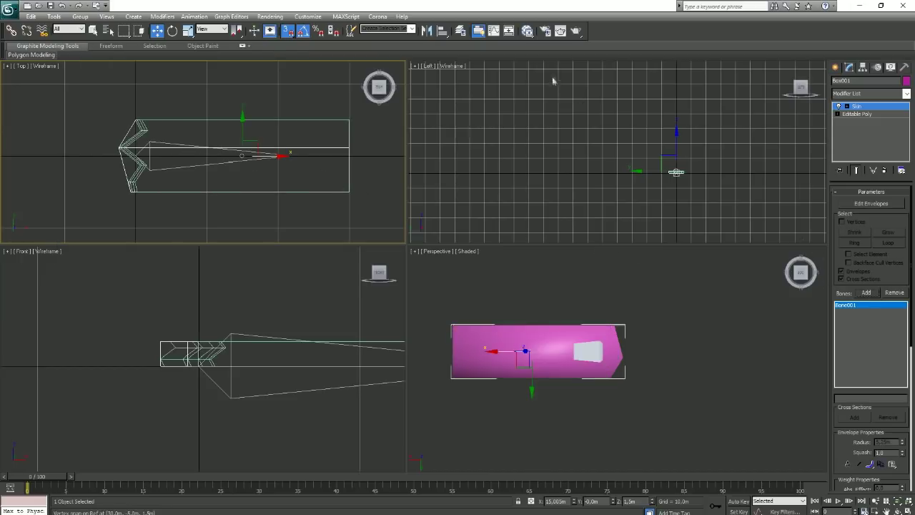
Step: Assign the plank's Material #42 to Box001 from the Slate Material Editor
{"action": "left_click", "coordinate": [527, 30]}
{"action": "left_click_drag", "start_coordinate": [247, 133], "coordinate": [261, 133]}
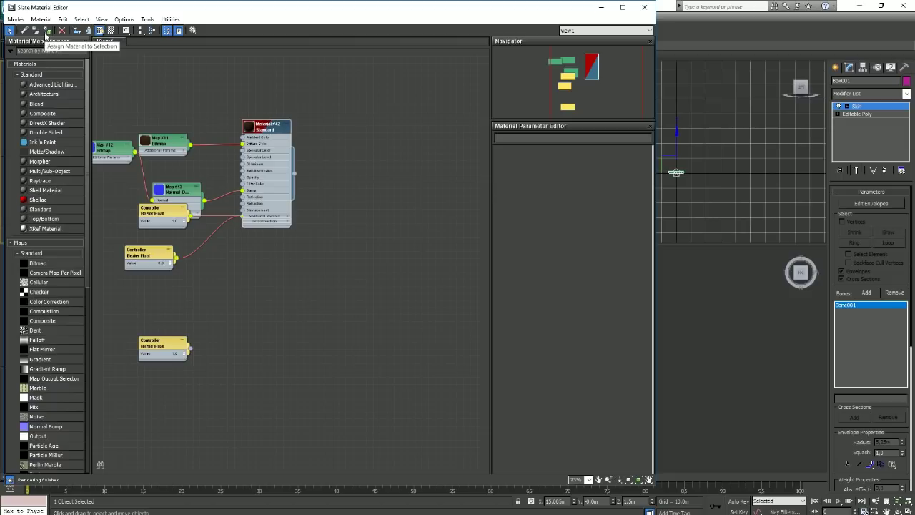
{"action": "left_click", "coordinate": [647, 9]}
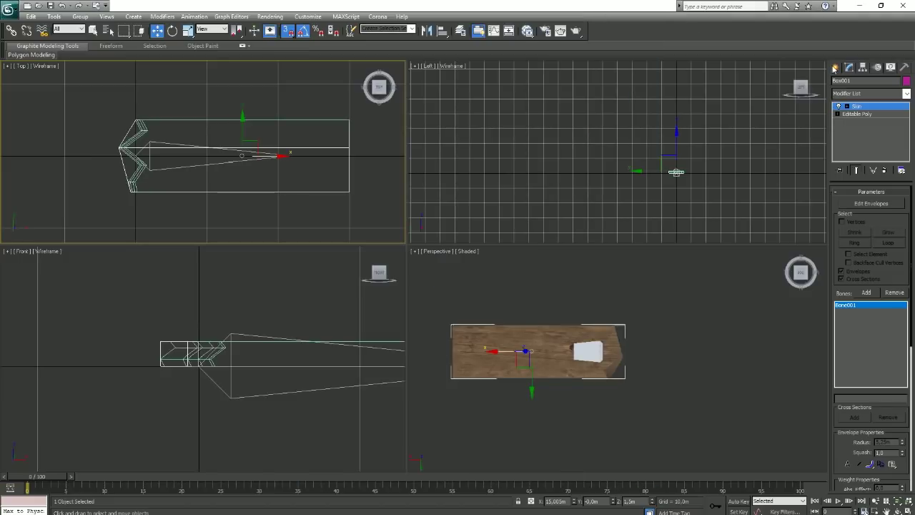
{"action": "left_click", "coordinate": [839, 67]}
{"action": "left_click", "coordinate": [700, 306]}
Step: Unhide all, delete the right-hand piece's three objects, and begin exporting the scene
{"action": "right_click", "coordinate": [669, 348]}
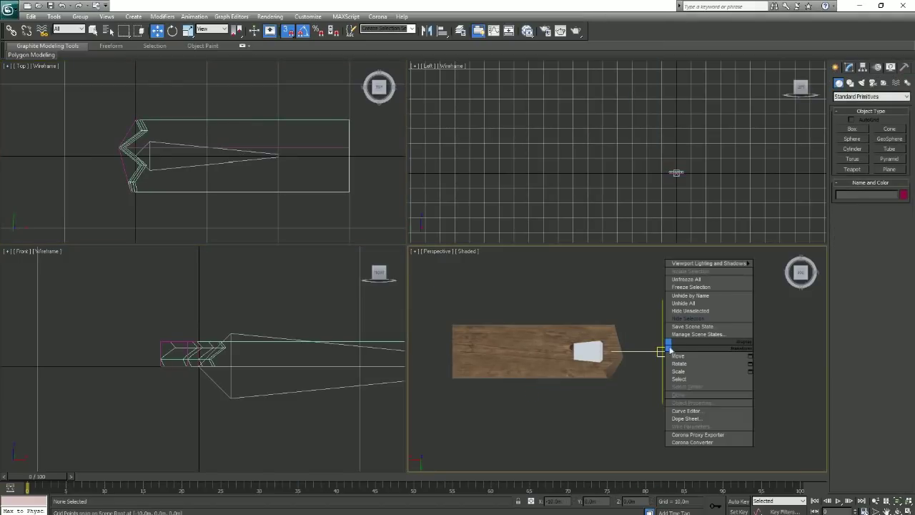
{"action": "left_click", "coordinate": [705, 303]}
{"action": "left_click", "coordinate": [677, 345]}
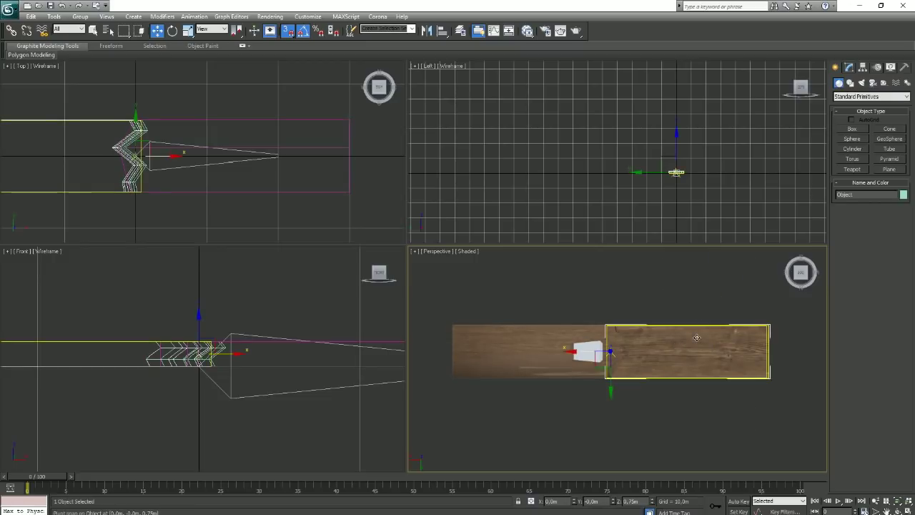
{"action": "left_click", "coordinate": [641, 283]}
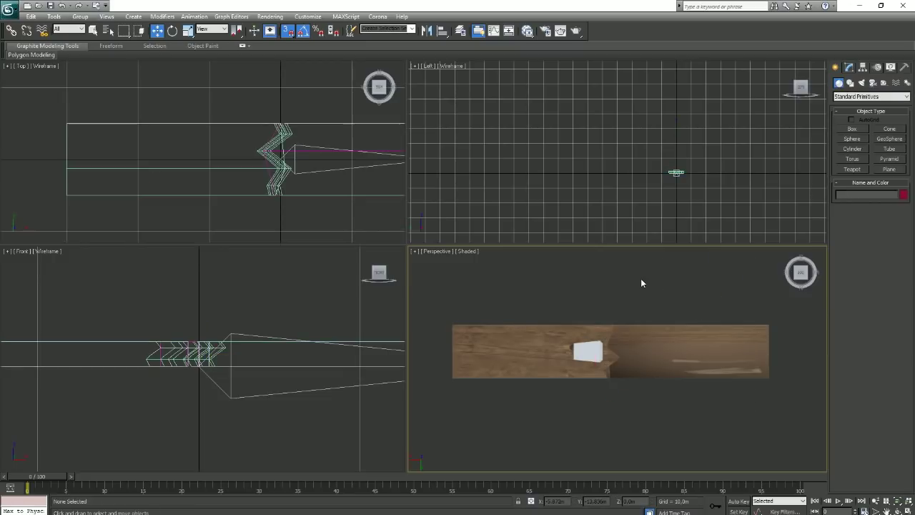
{"action": "left_click_drag", "start_coordinate": [664, 401], "coordinate": [558, 374]}
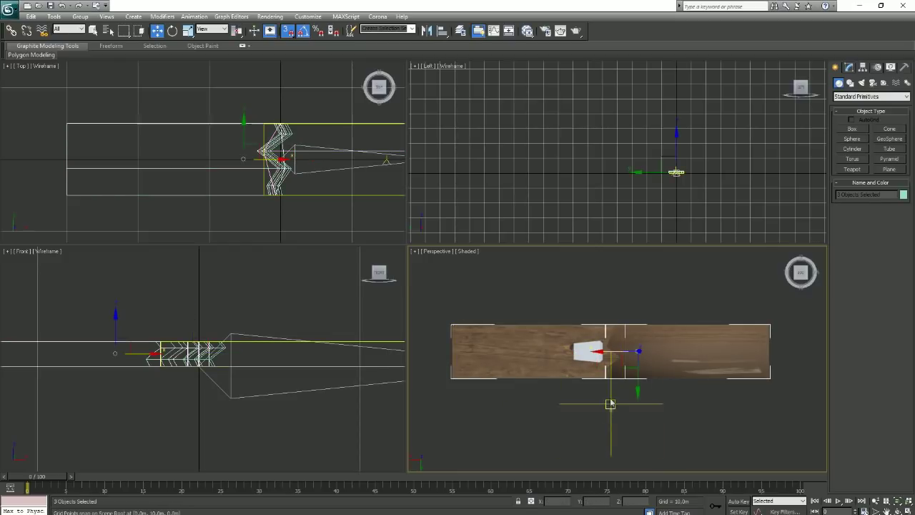
{"action": "key", "text": "Delete"}
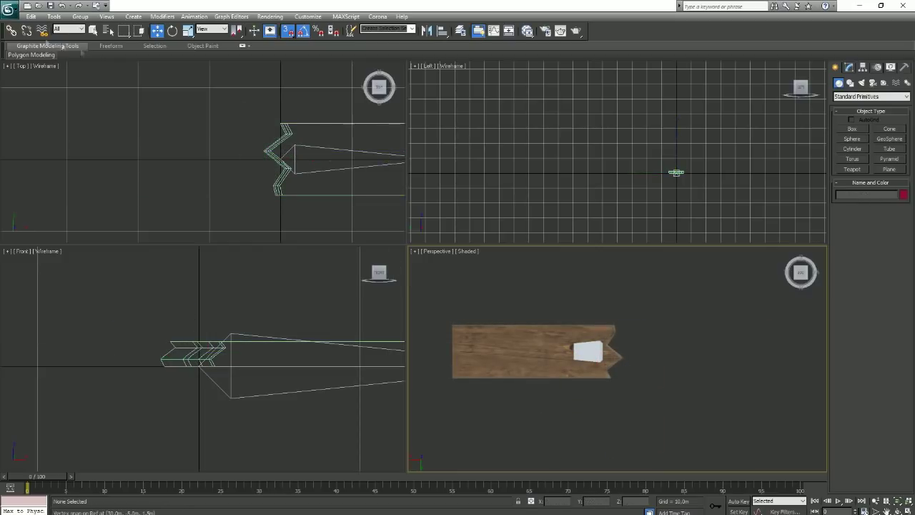
{"action": "left_click", "coordinate": [10, 10]}
{"action": "left_click", "coordinate": [34, 164]}
Step: Export the first broken piece as doska_d1.smd in Valve HL2 SMD format
{"action": "left_click", "coordinate": [97, 372]}
{"action": "left_click", "coordinate": [98, 373]}
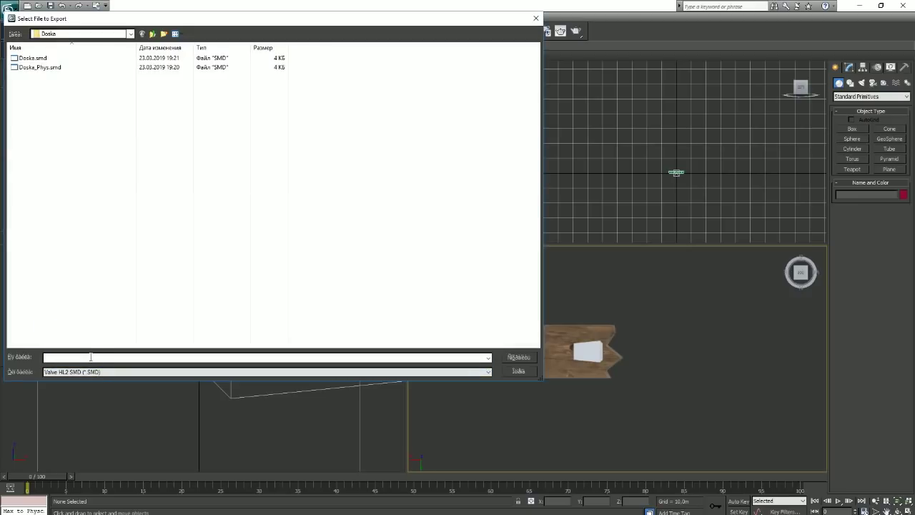
{"action": "left_click", "coordinate": [91, 357]}
{"action": "type", "text": "doska_d1"}
{"action": "left_click", "coordinate": [529, 360]}
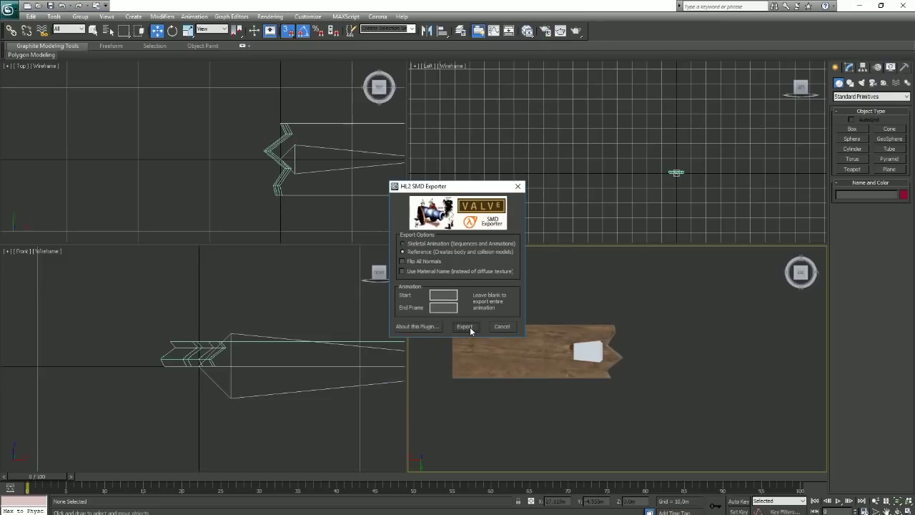
{"action": "left_click", "coordinate": [471, 330]}
{"action": "left_click", "coordinate": [484, 290]}
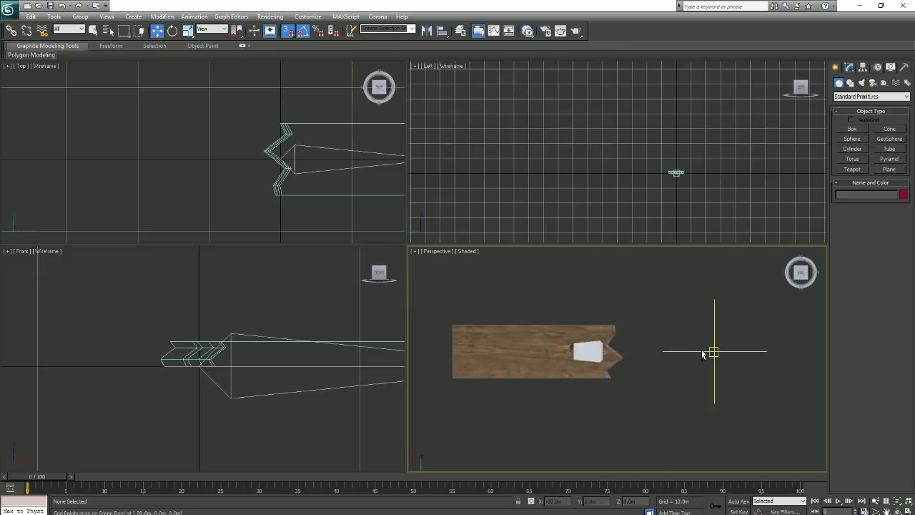
Step: Delete the plank extension and jagged-end piece so only the physics mesh remains
{"action": "key", "text": "ctrl+z"}
{"action": "left_click", "coordinate": [705, 420]}
{"action": "left_click_drag", "start_coordinate": [686, 412], "coordinate": [672, 373]}
{"action": "key", "text": "Delete"}
{"action": "left_click", "coordinate": [475, 367]}
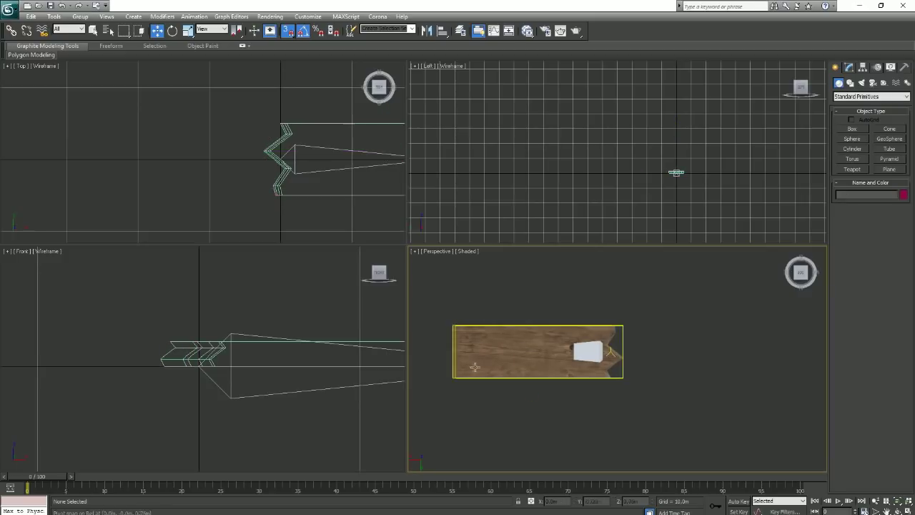
{"action": "left_click", "coordinate": [643, 388]}
{"action": "left_click", "coordinate": [602, 371]}
{"action": "key", "text": "Delete"}
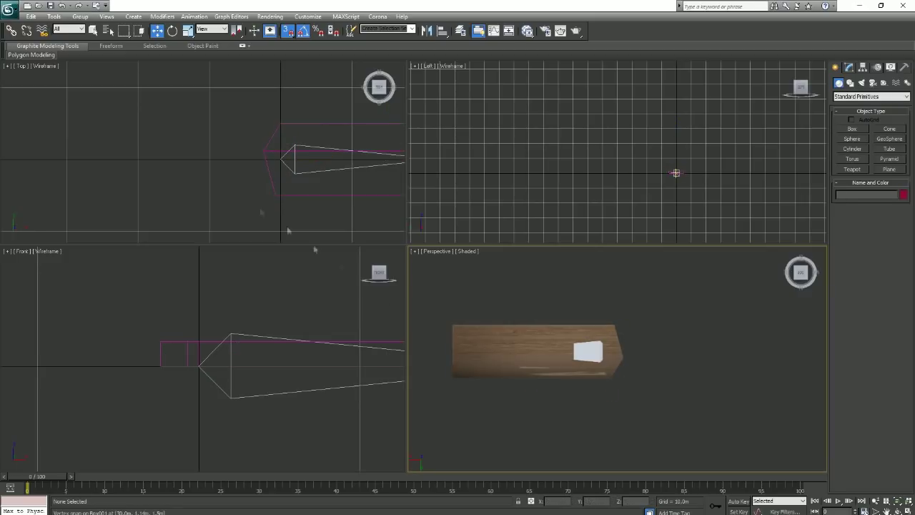
Step: Export the remaining physics mesh as doska_d1_phys.smd
{"action": "left_click", "coordinate": [10, 11]}
{"action": "left_click", "coordinate": [29, 161]}
{"action": "type", "text": "doska_d1_phys"}
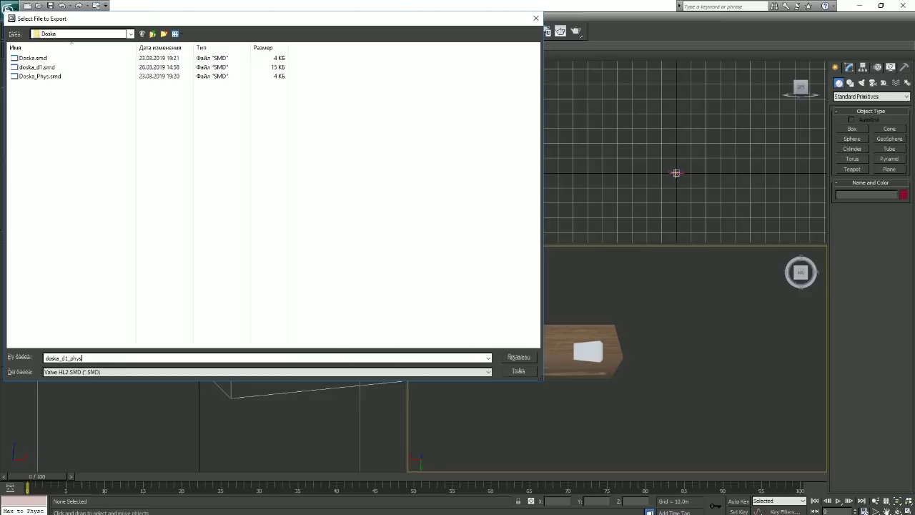
{"action": "key", "text": "Return"}
{"action": "left_click", "coordinate": [466, 326]}
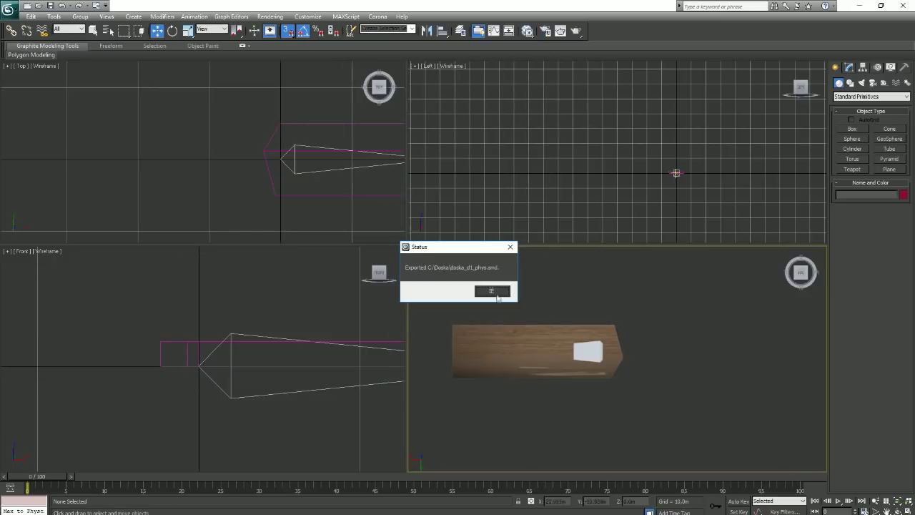
{"action": "left_click", "coordinate": [492, 290]}
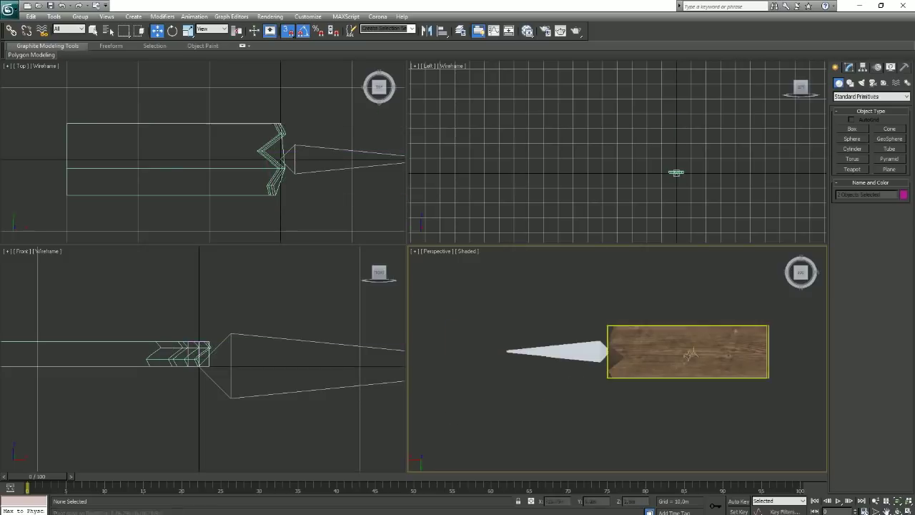
Step: Export the selected second broken piece as doska_d2.smd
{"action": "left_click", "coordinate": [643, 357]}
{"action": "left_click", "coordinate": [10, 10]}
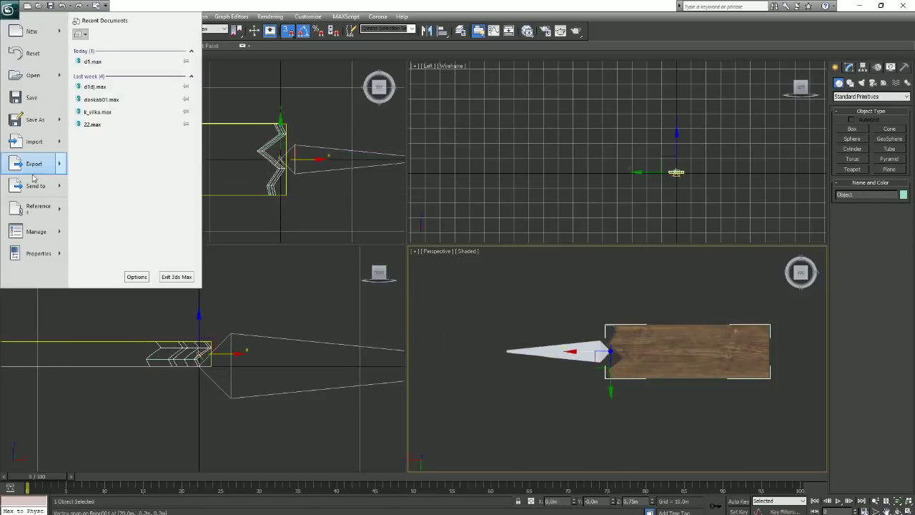
{"action": "left_click", "coordinate": [122, 126]}
{"action": "type", "text": "doska_d1"}
{"action": "key", "text": "Return"}
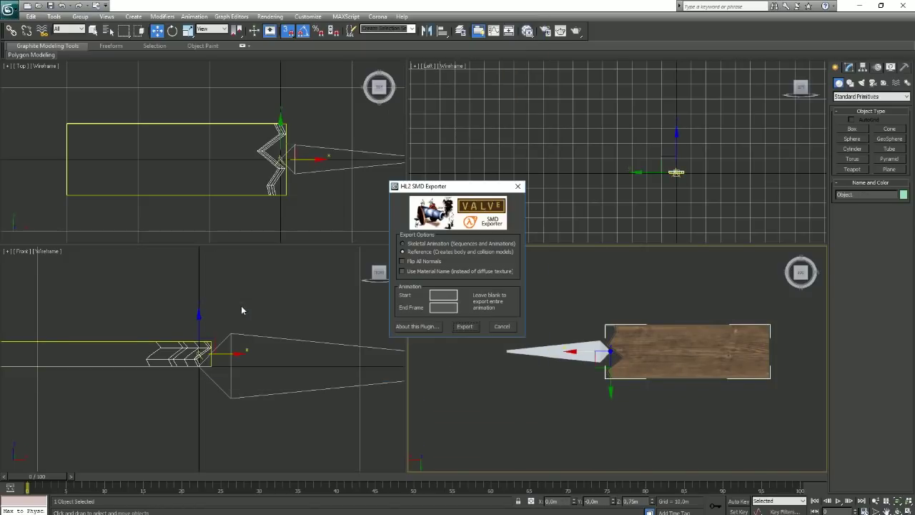
{"action": "left_click", "coordinate": [465, 326]}
{"action": "left_click", "coordinate": [484, 290]}
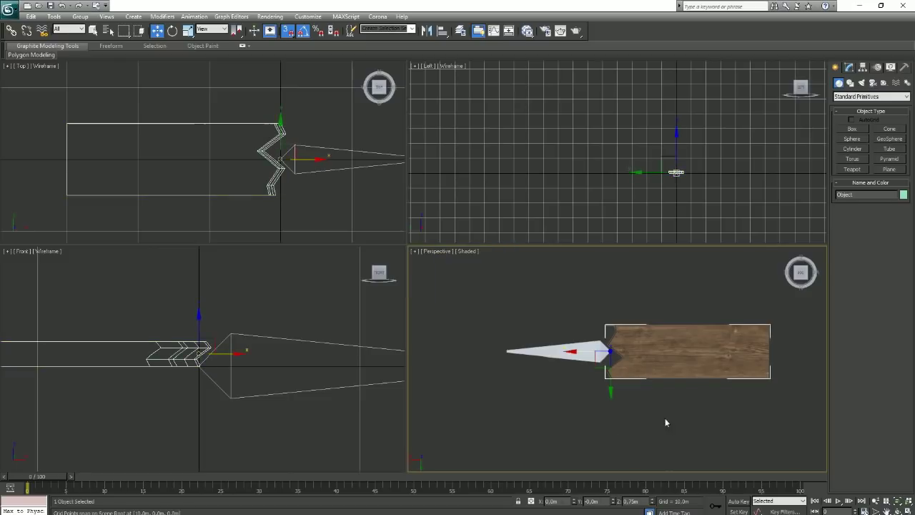
Step: Select the second piece's physics mesh and enter doska_d2_phys as the export name
{"action": "key", "text": "Delete"}
{"action": "key", "text": "ctrl+z"}
{"action": "left_click", "coordinate": [662, 386]}
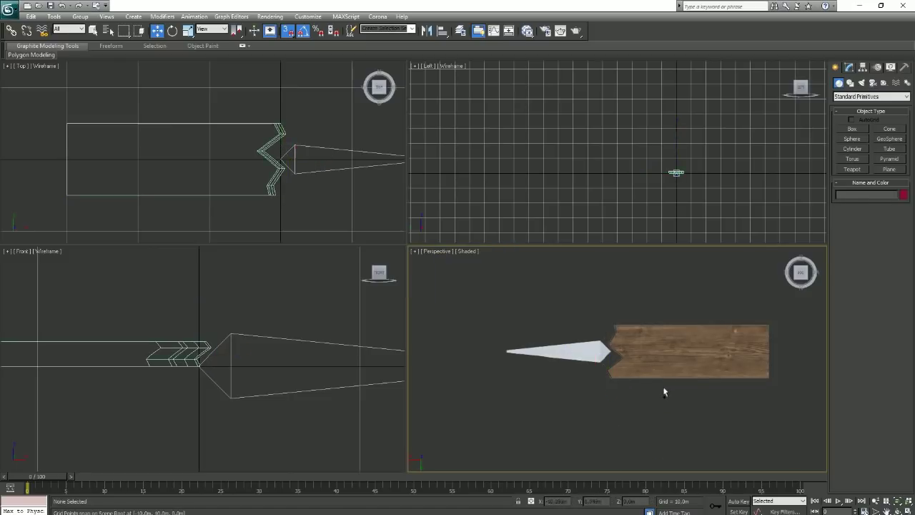
{"action": "left_click", "coordinate": [631, 368]}
{"action": "left_click", "coordinate": [8, 7]}
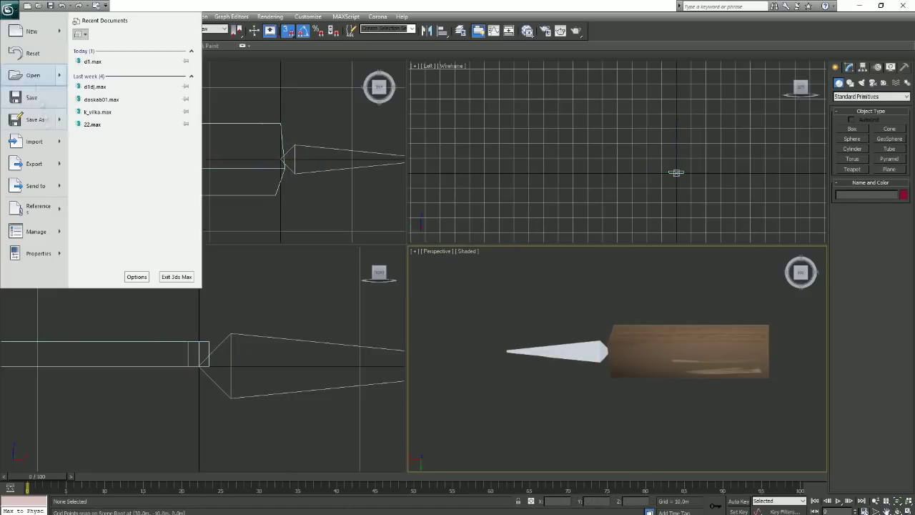
{"action": "left_click", "coordinate": [29, 143]}
{"action": "type", "text": "doska_d2_phys"}
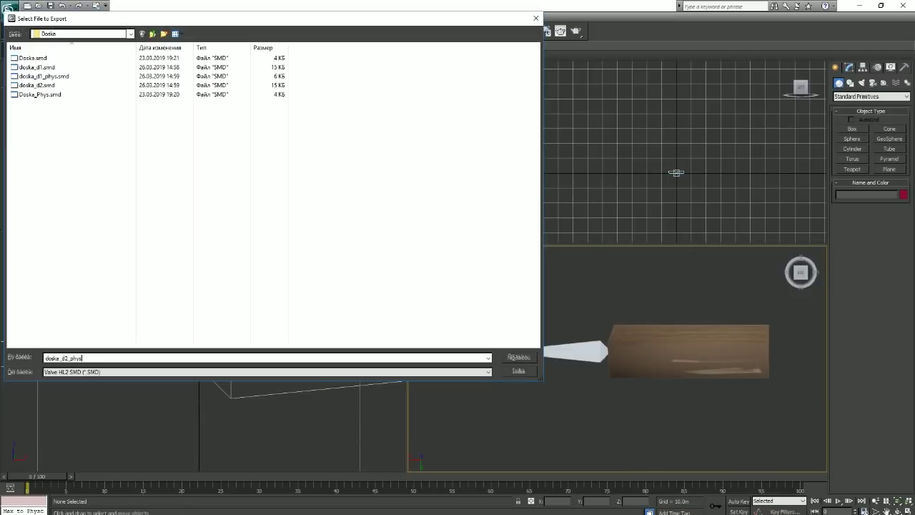
{"action": "key", "text": "Return"}
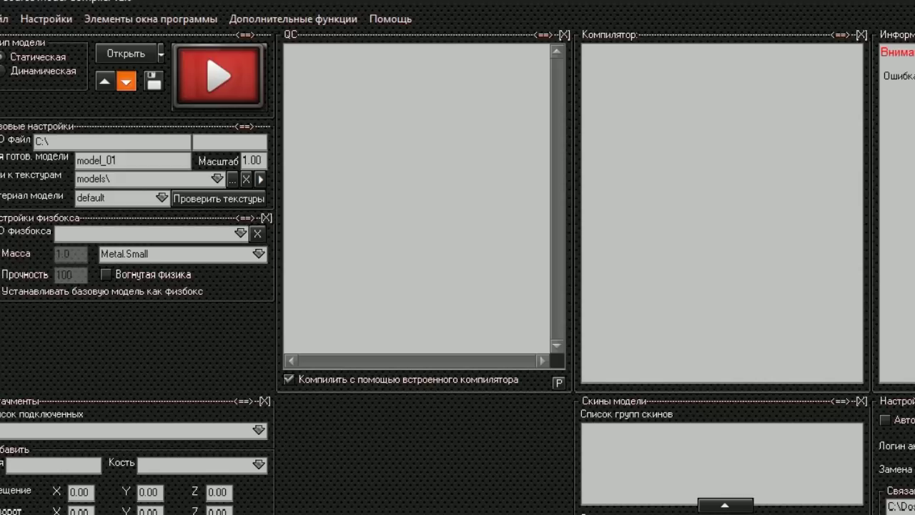
Step: Load doska_d1.smd, name the model doska/doska_d1, and set textures to models\doska
{"action": "left_click", "coordinate": [105, 55]}
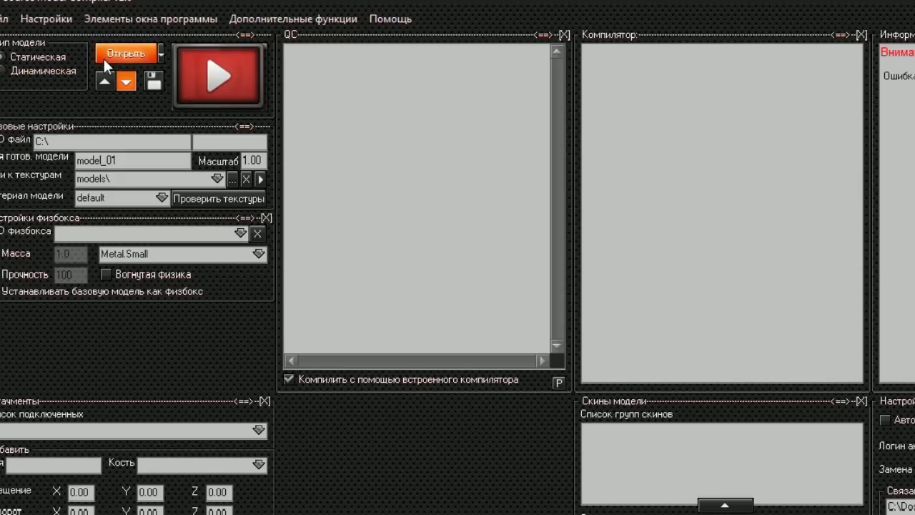
{"action": "left_click", "coordinate": [509, 300]}
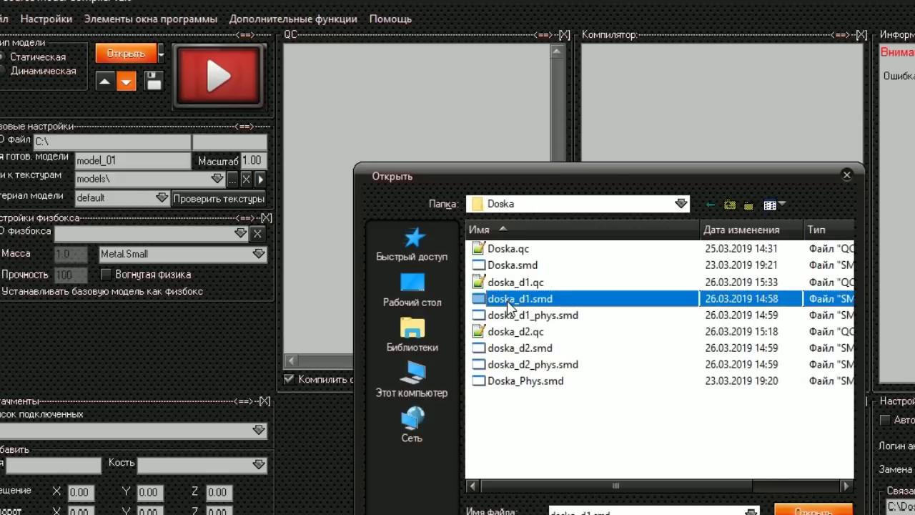
{"action": "double_click", "coordinate": [505, 301]}
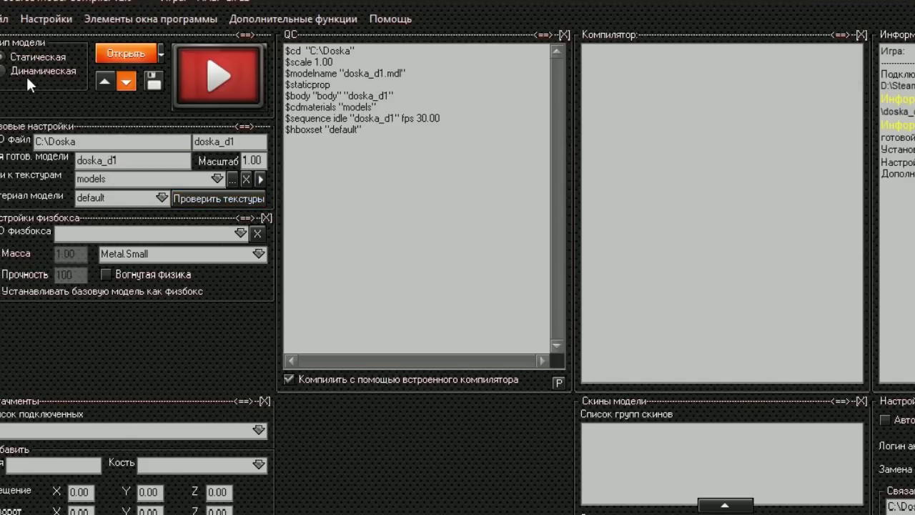
{"action": "left_click_drag", "start_coordinate": [104, 161], "coordinate": [79, 161]}
{"action": "left_click", "coordinate": [79, 160]}
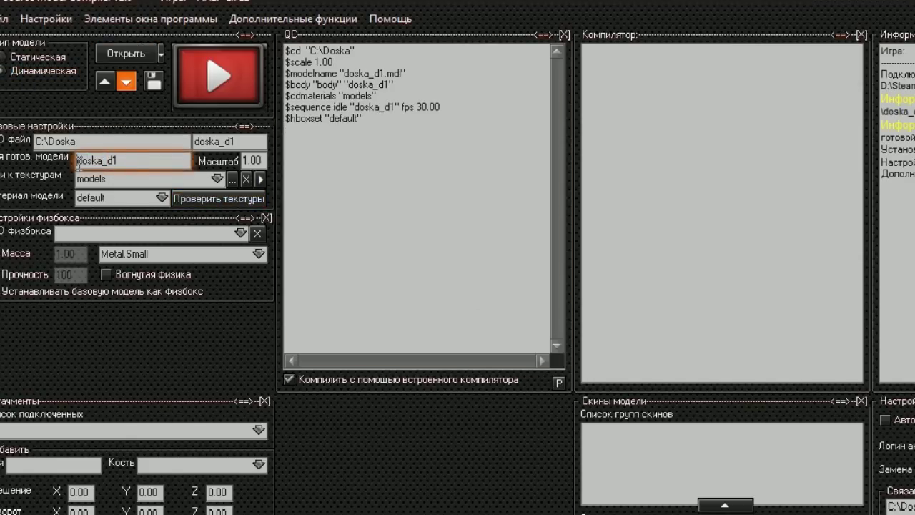
{"action": "type", "text": "doska/"}
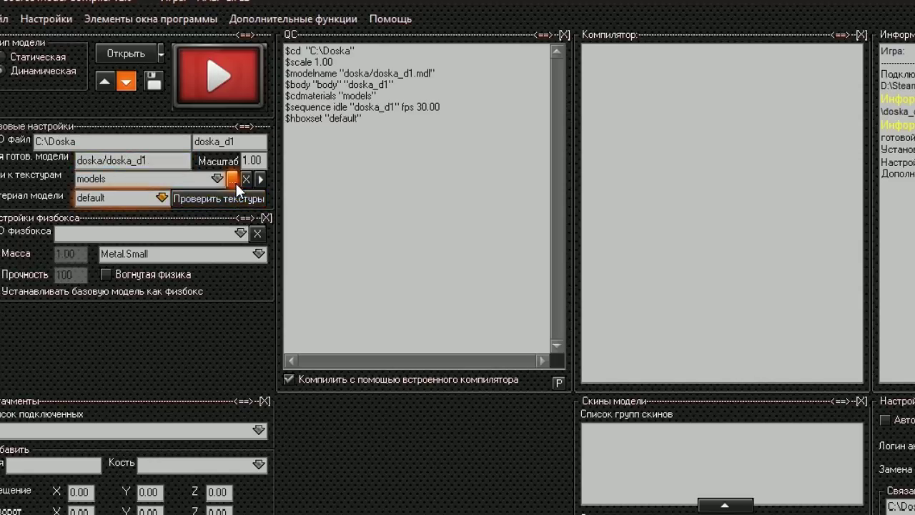
{"action": "left_click", "coordinate": [233, 179]}
{"action": "left_click", "coordinate": [672, 484]}
{"action": "key", "text": "Return"}
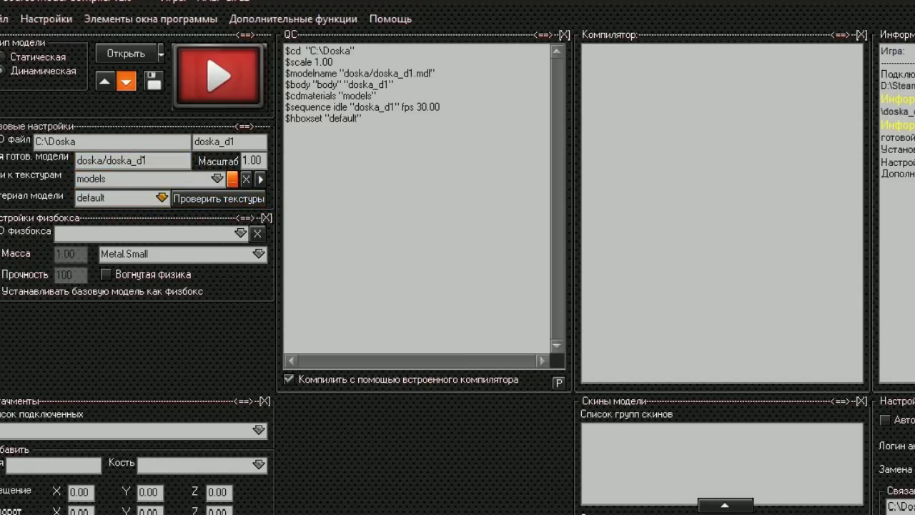
Step: Use Wood_Plank surface and doska_d1_phys collision model with mass 15
{"action": "left_click", "coordinate": [161, 197]}
{"action": "scroll", "coordinate": [134, 355], "scroll_direction": "down", "scroll_amount": 5}
{"action": "scroll", "coordinate": [134, 355], "scroll_direction": "down", "scroll_amount": 5}
{"action": "scroll", "coordinate": [134, 356], "scroll_direction": "down", "scroll_amount": 4}
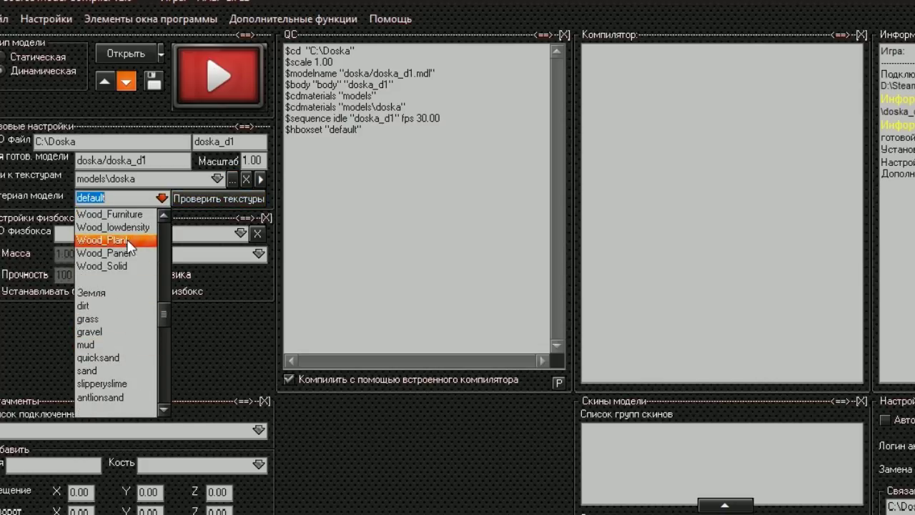
{"action": "left_click", "coordinate": [114, 236]}
{"action": "left_click", "coordinate": [203, 203]}
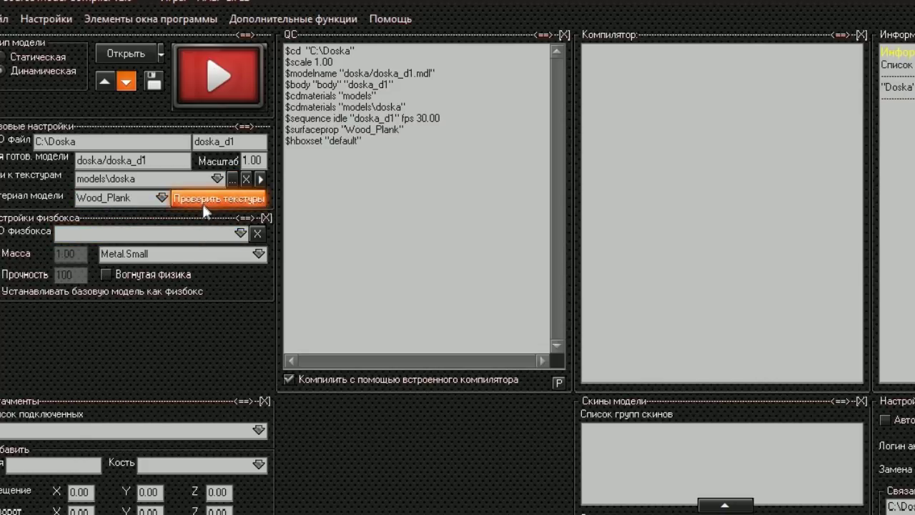
{"action": "left_click", "coordinate": [241, 237]}
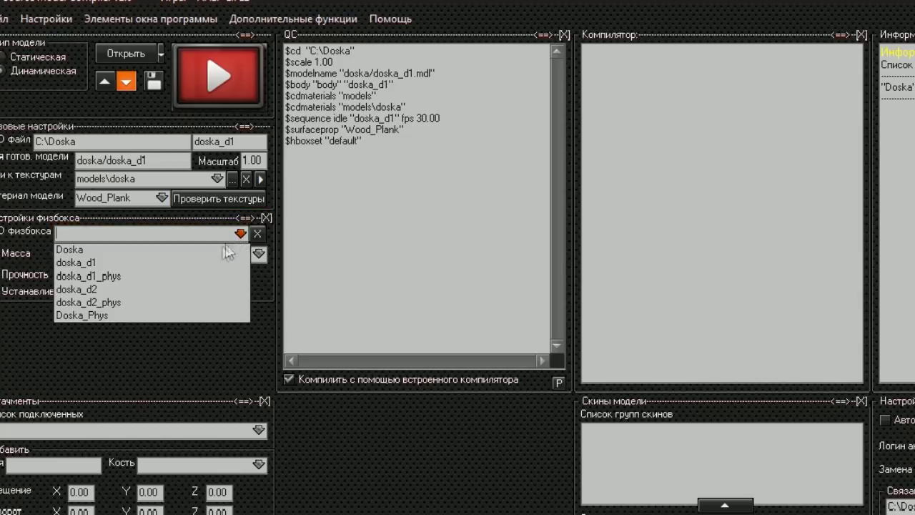
{"action": "left_click", "coordinate": [138, 279]}
{"action": "left_click", "coordinate": [65, 254]}
{"action": "type", "text": "15"}
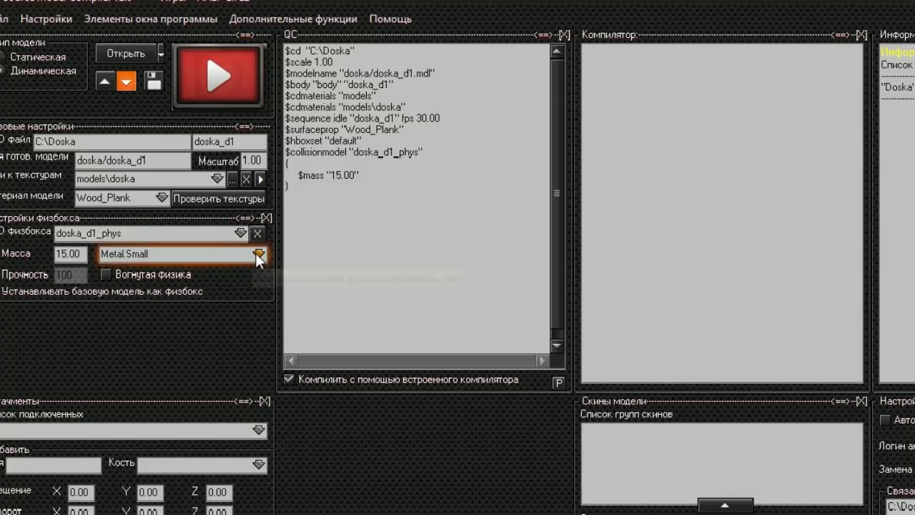
Step: Choose Wooden.Small prop data, delete the old $cdmaterials line, and compile
{"action": "left_click", "coordinate": [258, 254]}
{"action": "scroll", "coordinate": [185, 305], "scroll_direction": "up", "scroll_amount": 4}
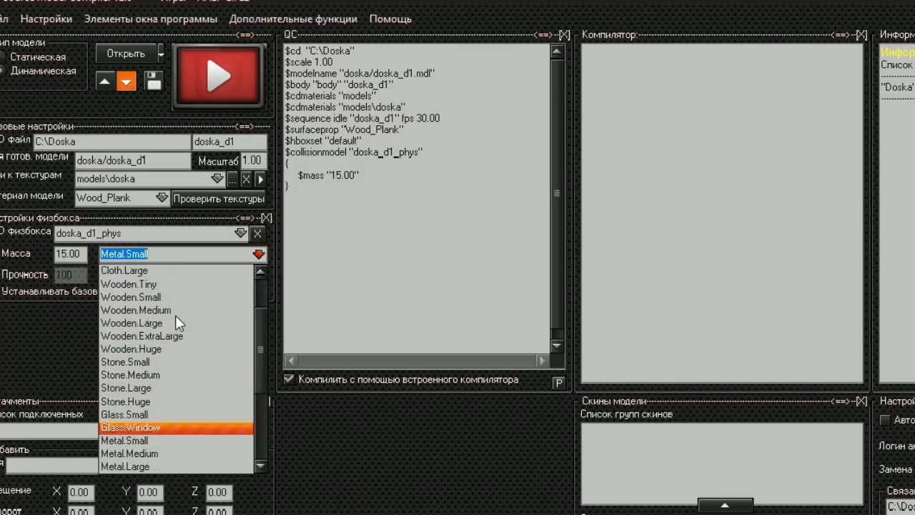
{"action": "left_click", "coordinate": [178, 299]}
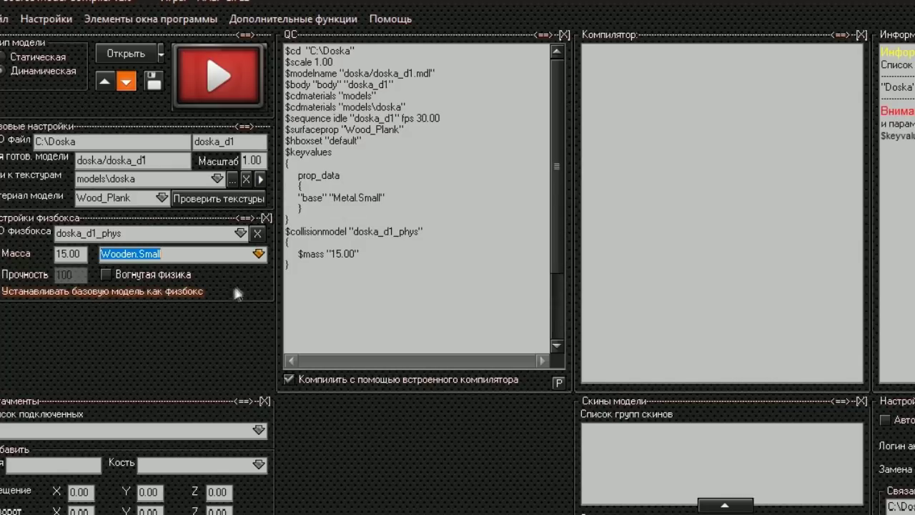
{"action": "left_click", "coordinate": [258, 254]}
{"action": "left_click", "coordinate": [155, 276]}
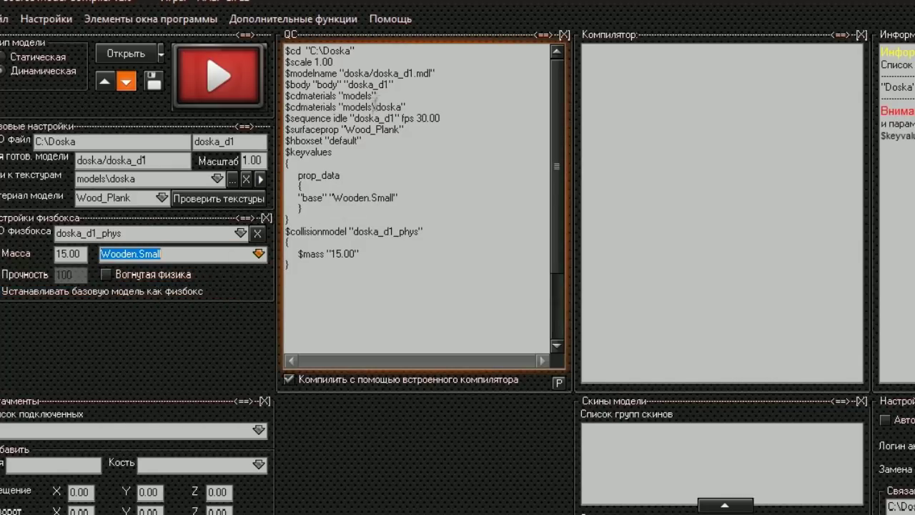
{"action": "left_click_drag", "start_coordinate": [379, 95], "coordinate": [285, 96]}
{"action": "key", "text": "BackSpace"}
{"action": "key", "text": "BackSpace"}
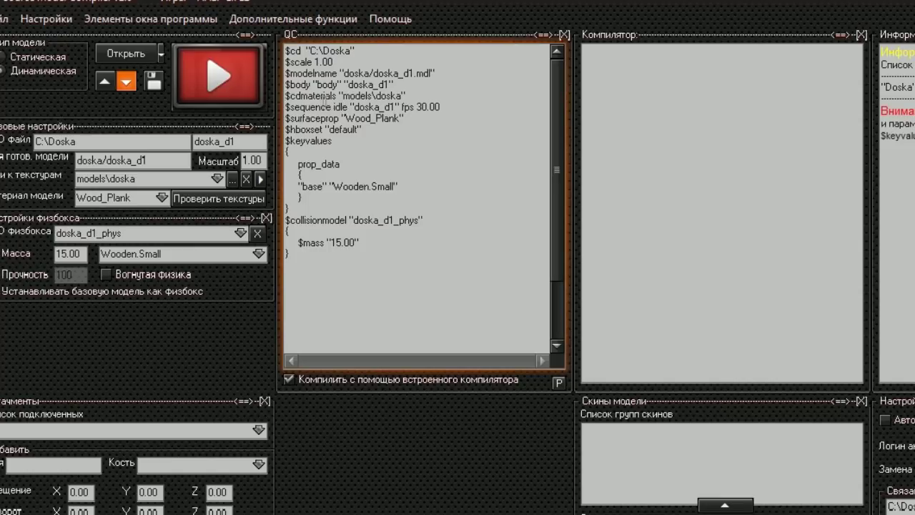
{"action": "left_click", "coordinate": [229, 89]}
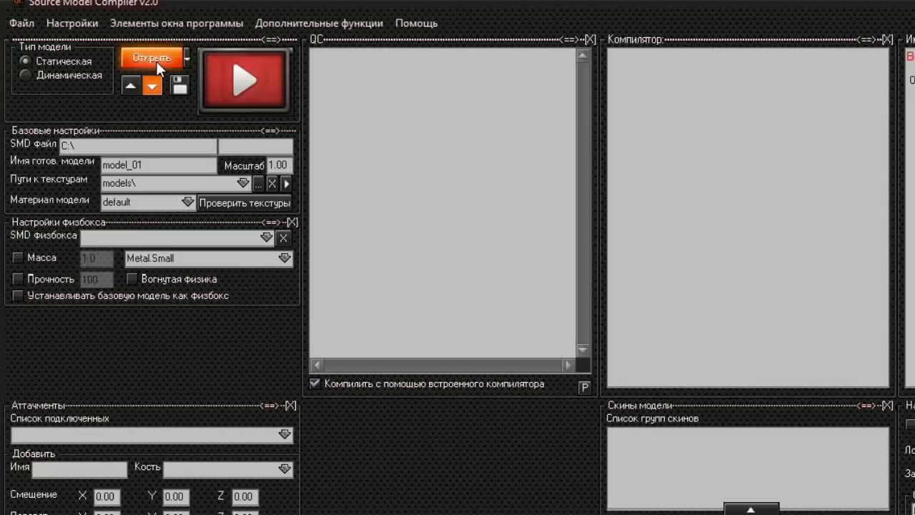
Step: Browse for the next SMD file to compile
{"action": "left_click", "coordinate": [156, 60]}
Step: Load Doska.smd as a dynamic prop named Doska/Doska with models\doska textures
{"action": "left_click", "coordinate": [525, 266]}
{"action": "double_click", "coordinate": [525, 266]}
{"action": "left_click", "coordinate": [56, 76]}
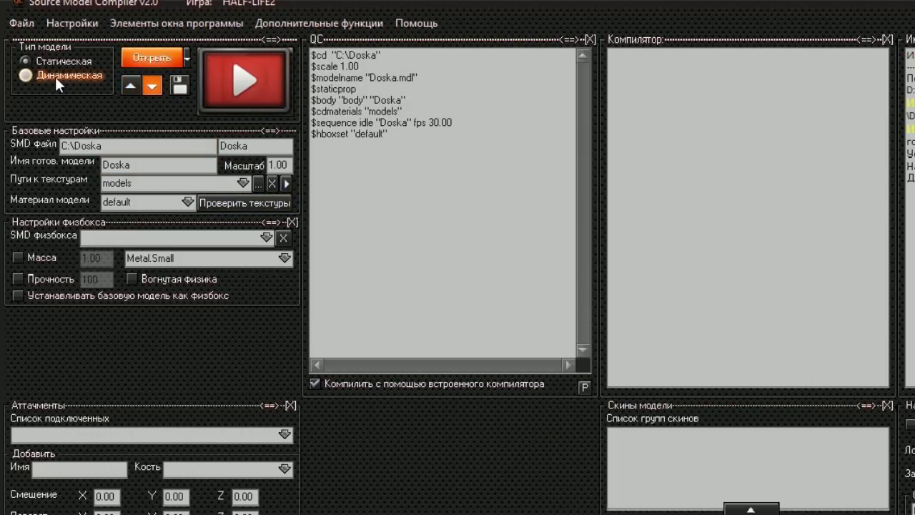
{"action": "left_click", "coordinate": [116, 165]}
{"action": "double_click", "coordinate": [116, 166]}
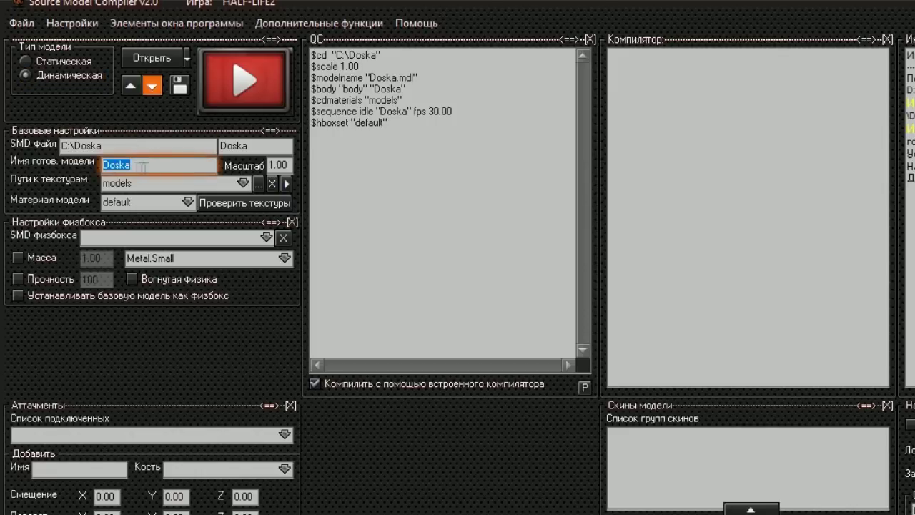
{"action": "type", "text": "Doska/Doska"}
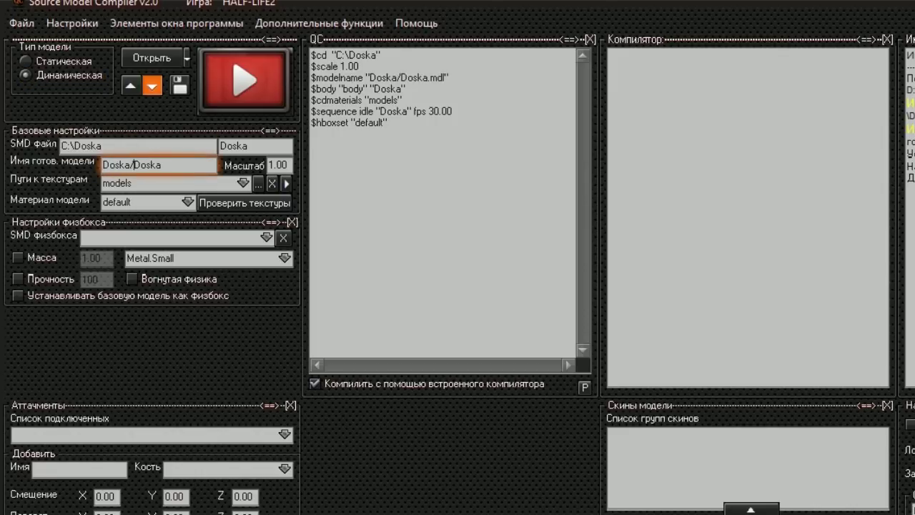
{"action": "left_click", "coordinate": [262, 184]}
{"action": "left_click", "coordinate": [681, 486]}
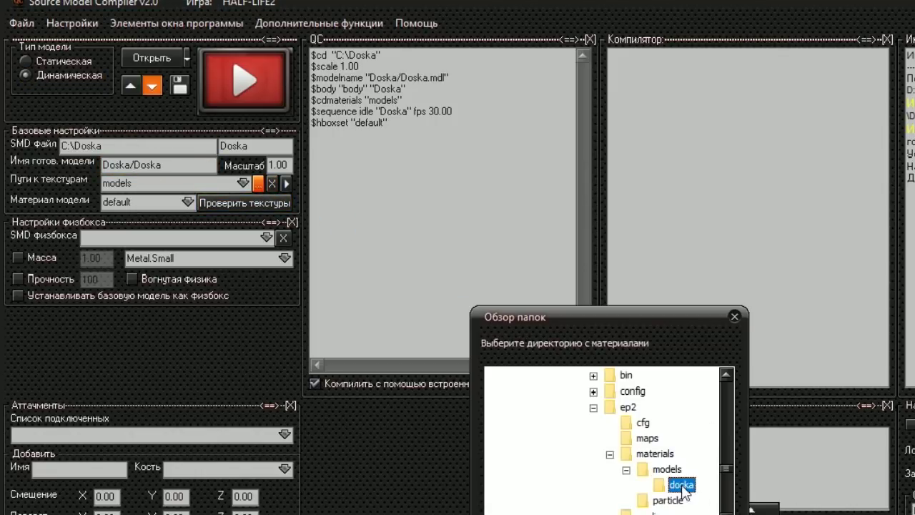
{"action": "key", "text": "Return"}
Step: Set Wood_Plank as the surface material and Doska_Phys as the collision model
{"action": "left_click", "coordinate": [188, 203]}
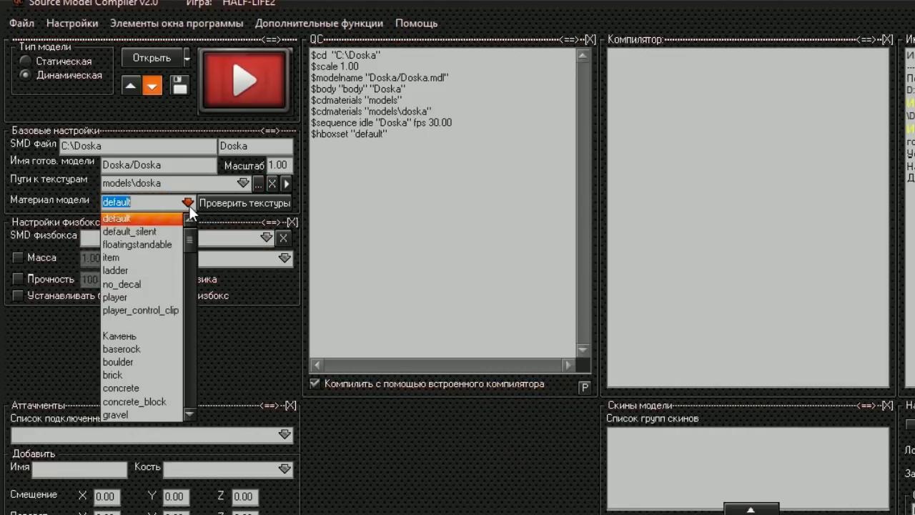
{"action": "scroll", "coordinate": [150, 336], "scroll_direction": "down", "scroll_amount": 5}
{"action": "scroll", "coordinate": [148, 338], "scroll_direction": "down", "scroll_amount": 2}
{"action": "scroll", "coordinate": [149, 315], "scroll_direction": "up", "scroll_amount": 2}
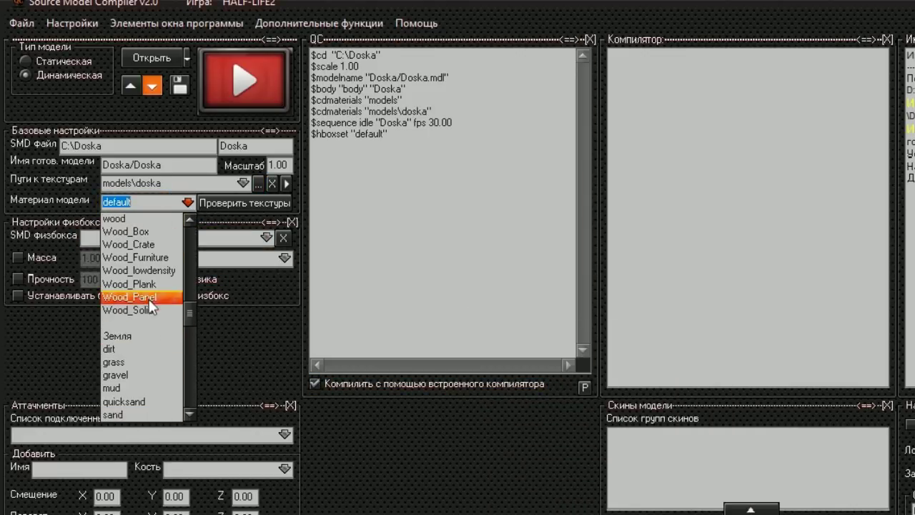
{"action": "left_click", "coordinate": [148, 294]}
{"action": "left_click", "coordinate": [266, 237]}
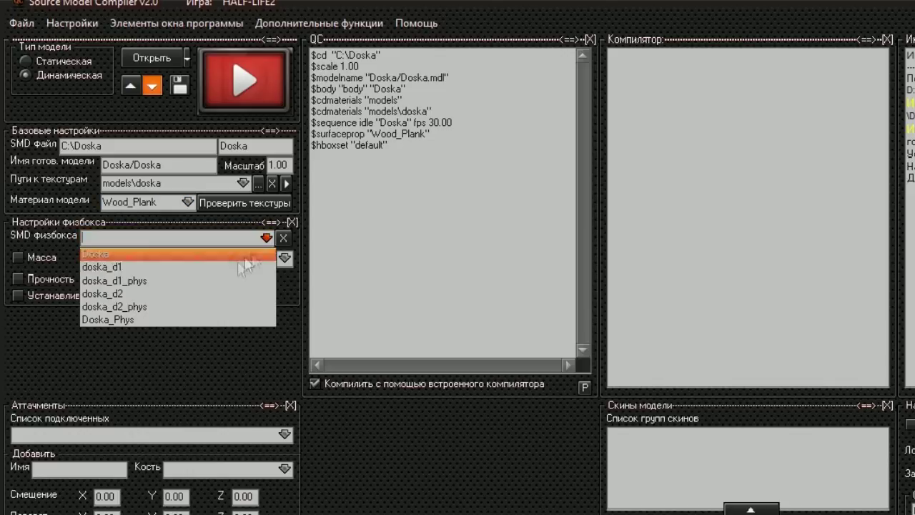
{"action": "left_click", "coordinate": [145, 320]}
Step: Enable a custom mass of 15 and choose Wooden.Small prop data
{"action": "left_click", "coordinate": [38, 258]}
{"action": "left_click", "coordinate": [84, 258]}
{"action": "type", "text": "5"}
{"action": "left_click", "coordinate": [285, 258]}
{"action": "scroll", "coordinate": [200, 326], "scroll_direction": "up", "scroll_amount": 2}
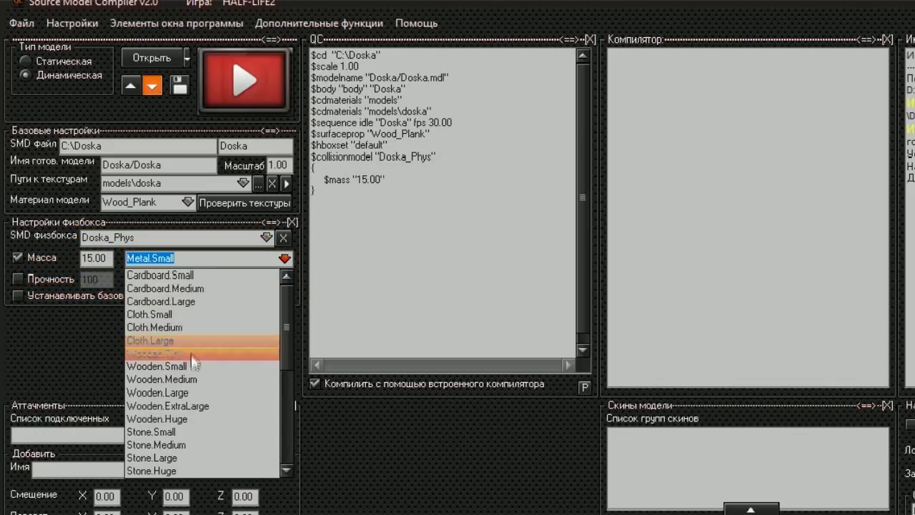
{"action": "left_click", "coordinate": [192, 365]}
{"action": "left_click", "coordinate": [285, 258]}
{"action": "left_click", "coordinate": [397, 150]}
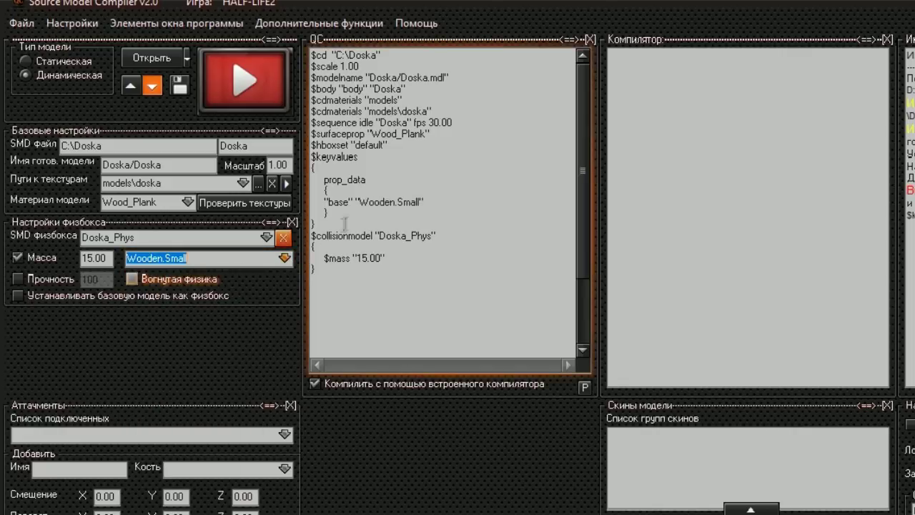
Step: Delete the duplicate $cdmaterials "models" line from the QC
{"action": "left_click_drag", "start_coordinate": [403, 100], "coordinate": [311, 100]}
{"action": "key", "text": "BackSpace"}
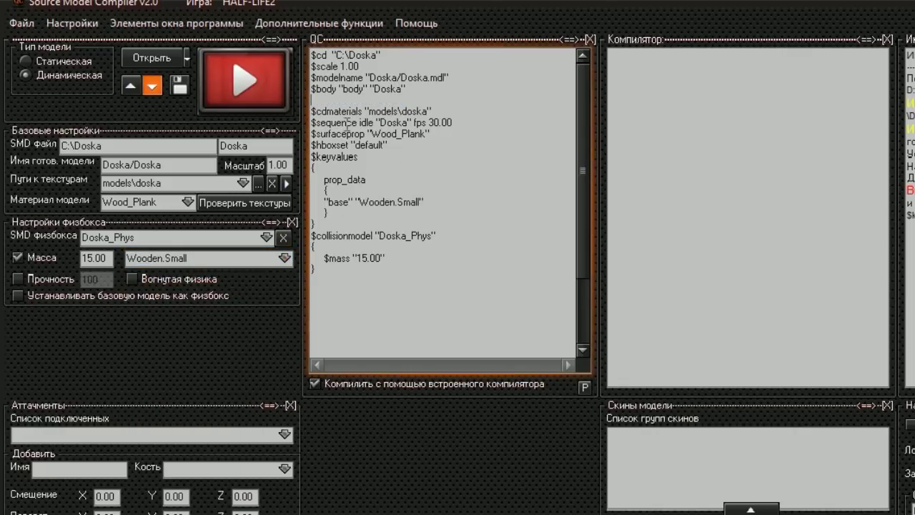
{"action": "key", "text": "BackSpace"}
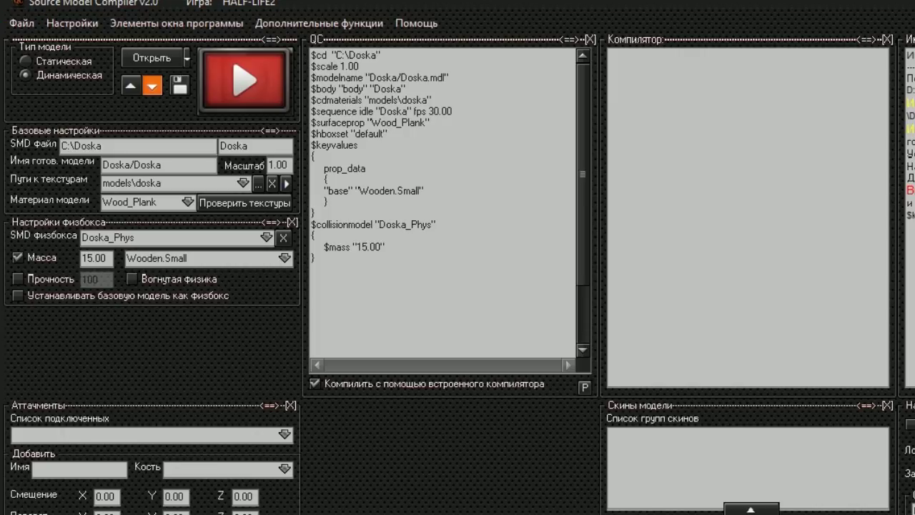
Step: Paste health 20 and flammable fire_interactions, plus $collisiontext breaking into doska_d1 and doska_d2
{"action": "left_click", "coordinate": [348, 203]}
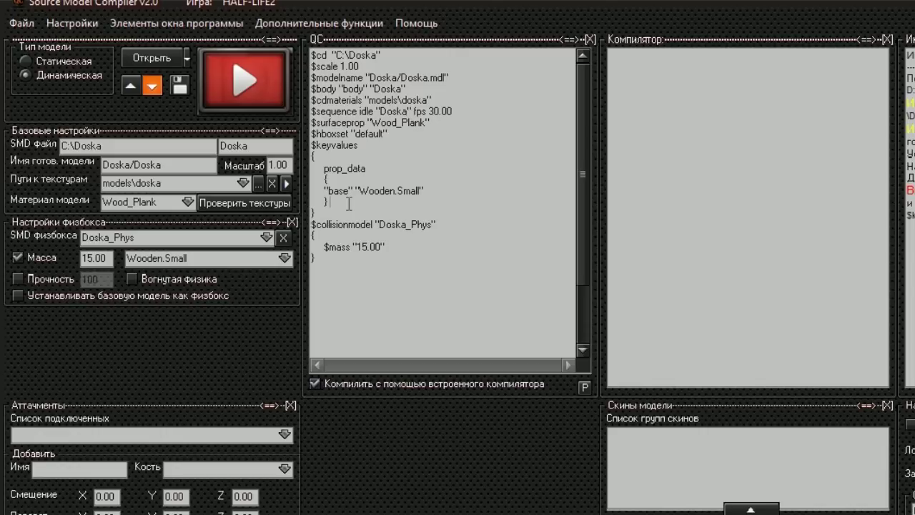
{"action": "key", "text": "Return"}
{"action": "key", "text": "ctrl+v"}
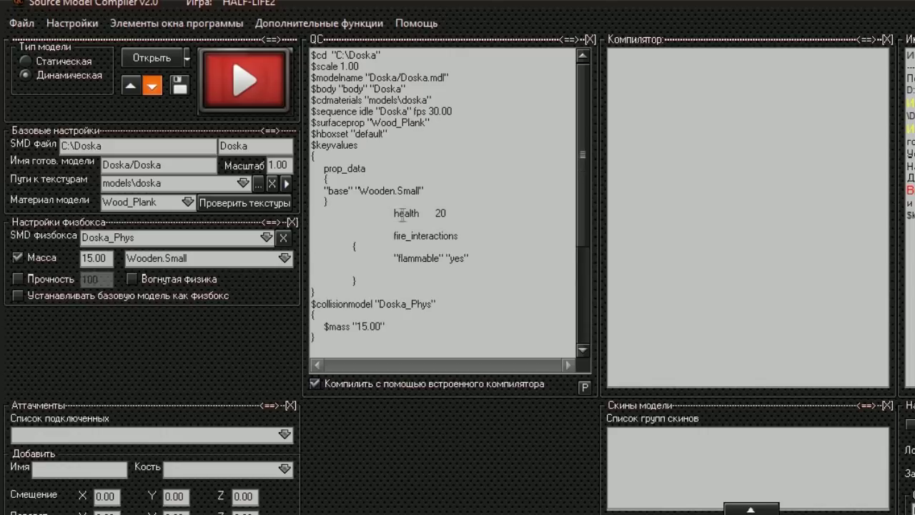
{"action": "left_click_drag", "start_coordinate": [440, 213], "coordinate": [394, 213]}
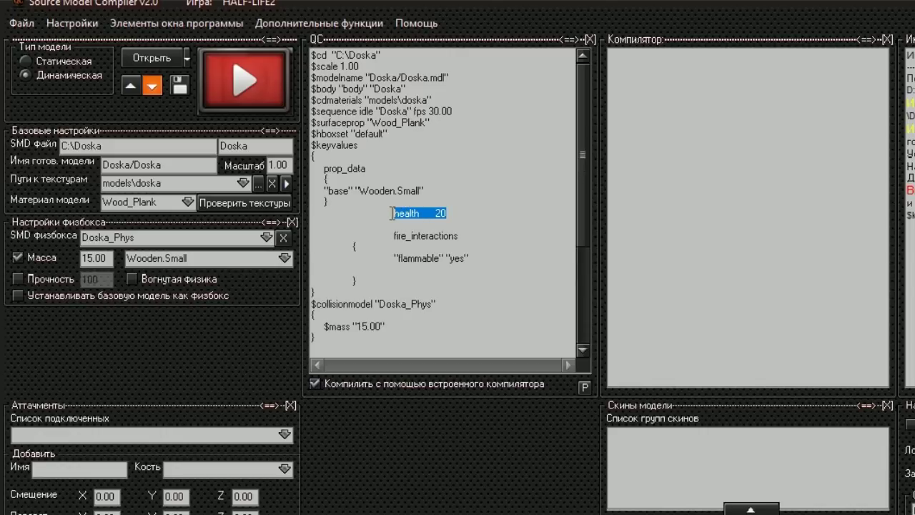
{"action": "left_click_drag", "start_coordinate": [373, 281], "coordinate": [378, 240]}
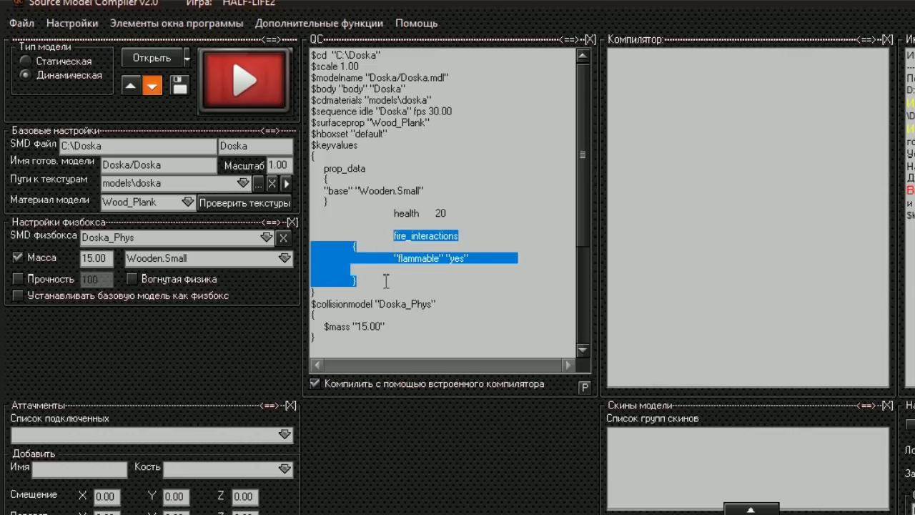
{"action": "left_click", "coordinate": [378, 240]}
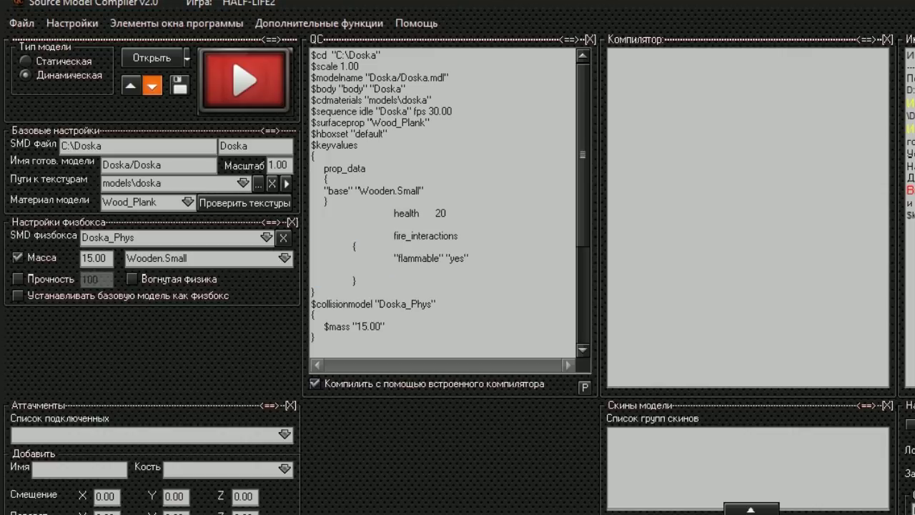
{"action": "scroll", "coordinate": [360, 343], "scroll_direction": "down", "scroll_amount": 1}
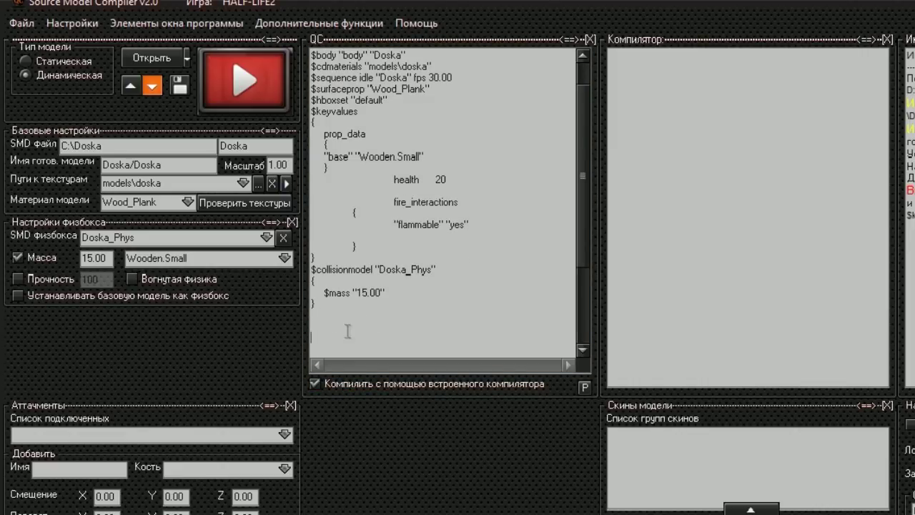
{"action": "key", "text": "ctrl+v"}
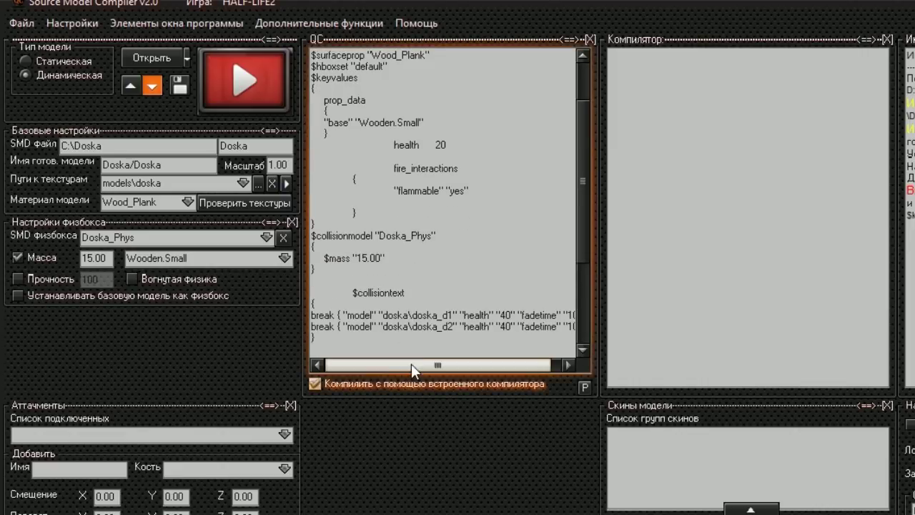
{"action": "left_click_drag", "start_coordinate": [391, 366], "coordinate": [366, 366]}
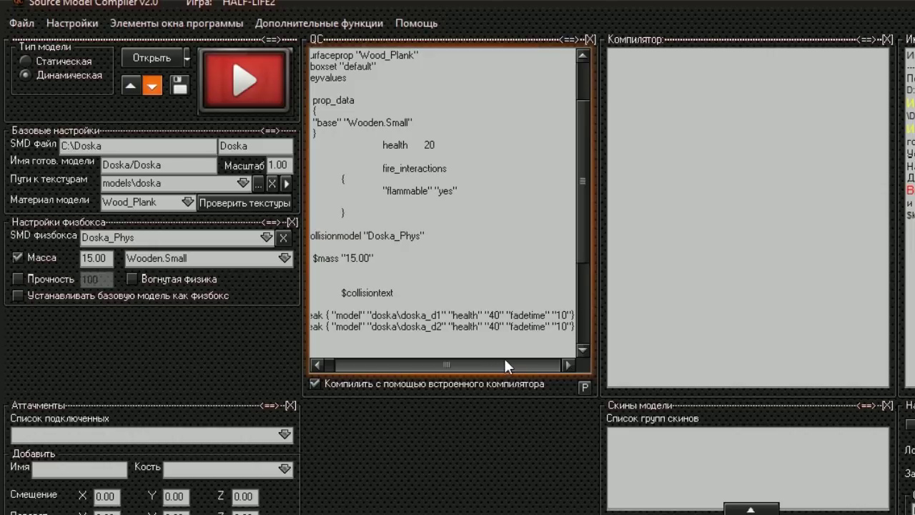
{"action": "left_click_drag", "start_coordinate": [331, 315], "coordinate": [443, 315]}
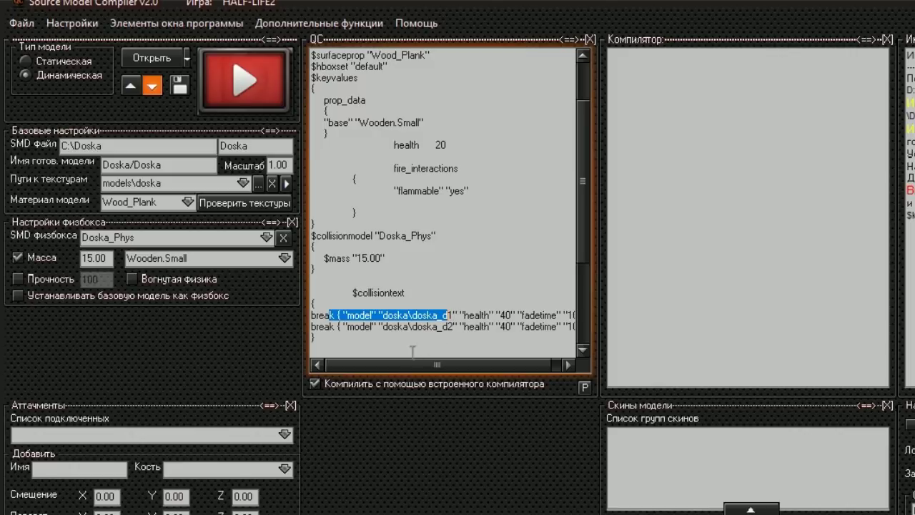
{"action": "left_click_drag", "start_coordinate": [312, 144], "coordinate": [443, 144]}
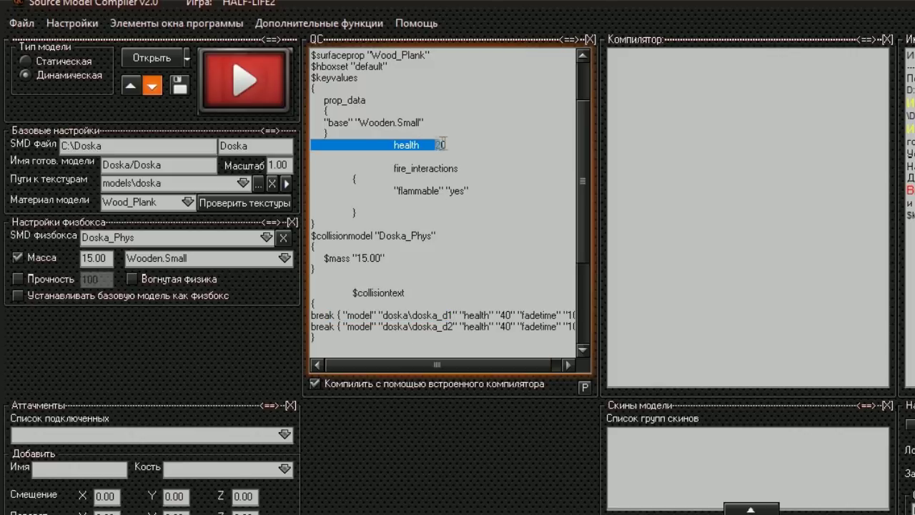
{"action": "left_click_drag", "start_coordinate": [383, 315], "coordinate": [457, 315]}
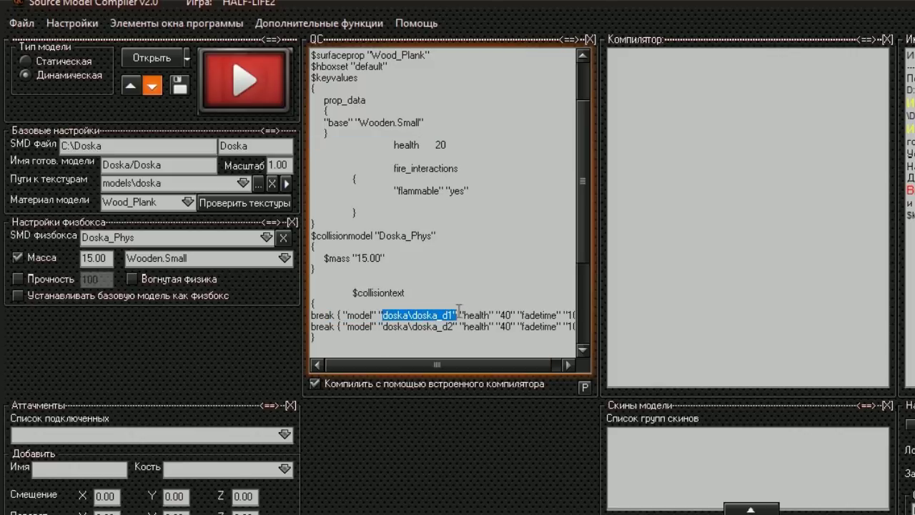
{"action": "left_click_drag", "start_coordinate": [437, 364], "coordinate": [448, 364]}
{"action": "left_click_drag", "start_coordinate": [486, 315], "coordinate": [562, 314]}
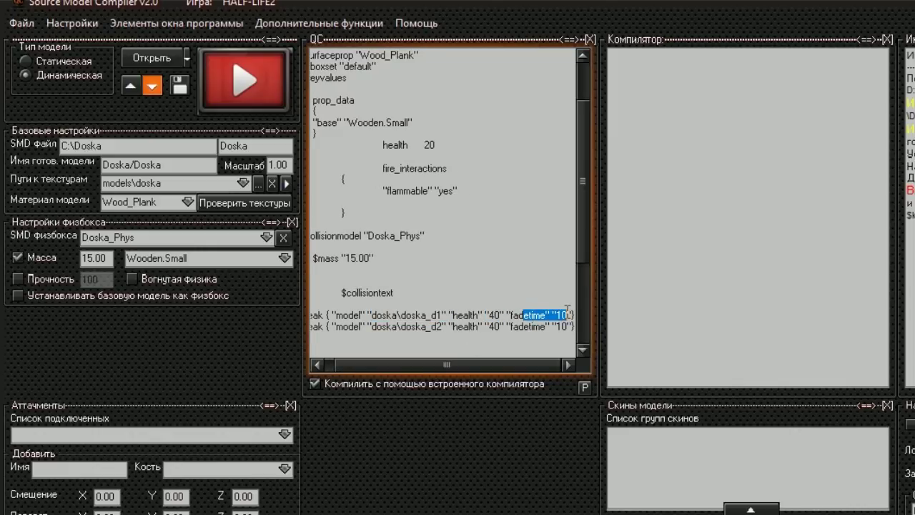
{"action": "left_click", "coordinate": [564, 326]}
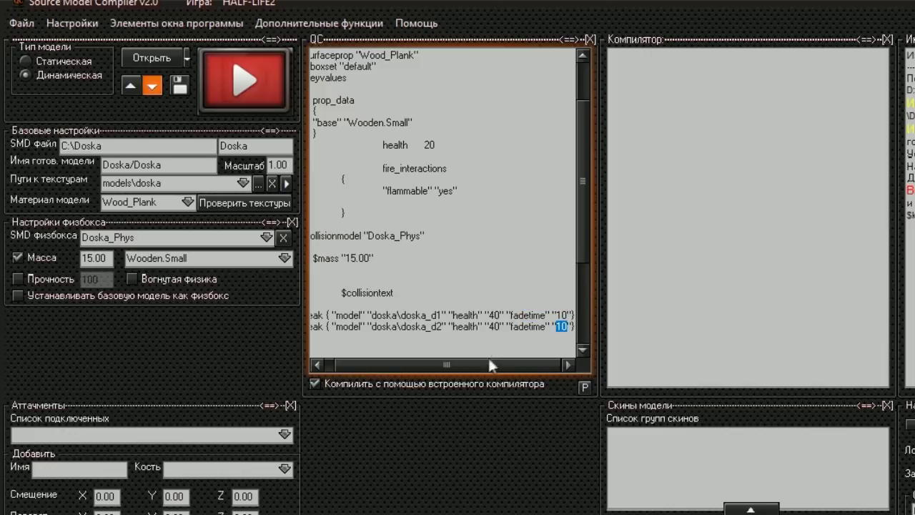
{"action": "left_click_drag", "start_coordinate": [491, 365], "coordinate": [439, 366]}
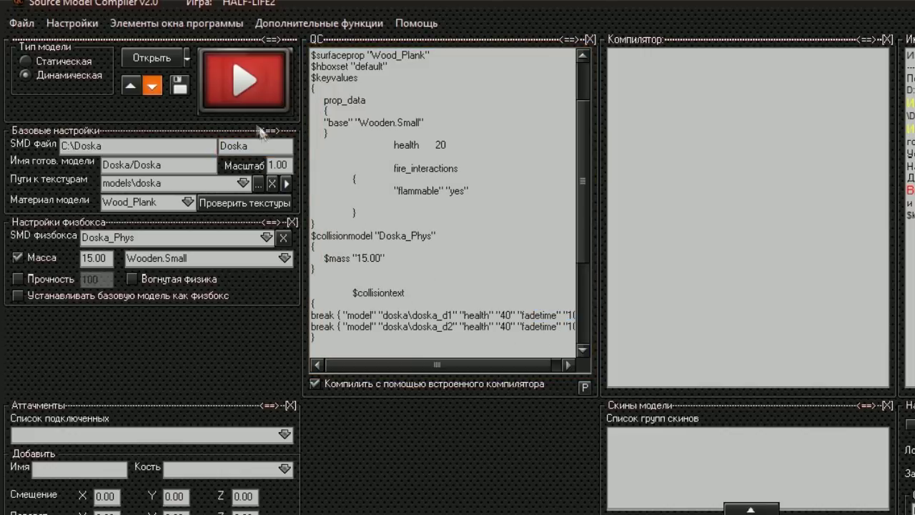
Step: Compile Doska.qc into models/Doska/Doska.mdl with its collision model
{"action": "left_click", "coordinate": [233, 85]}
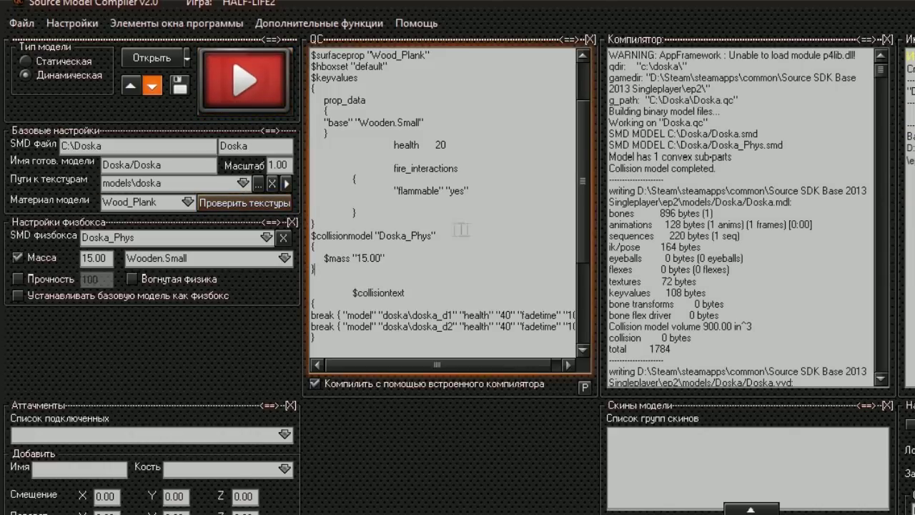